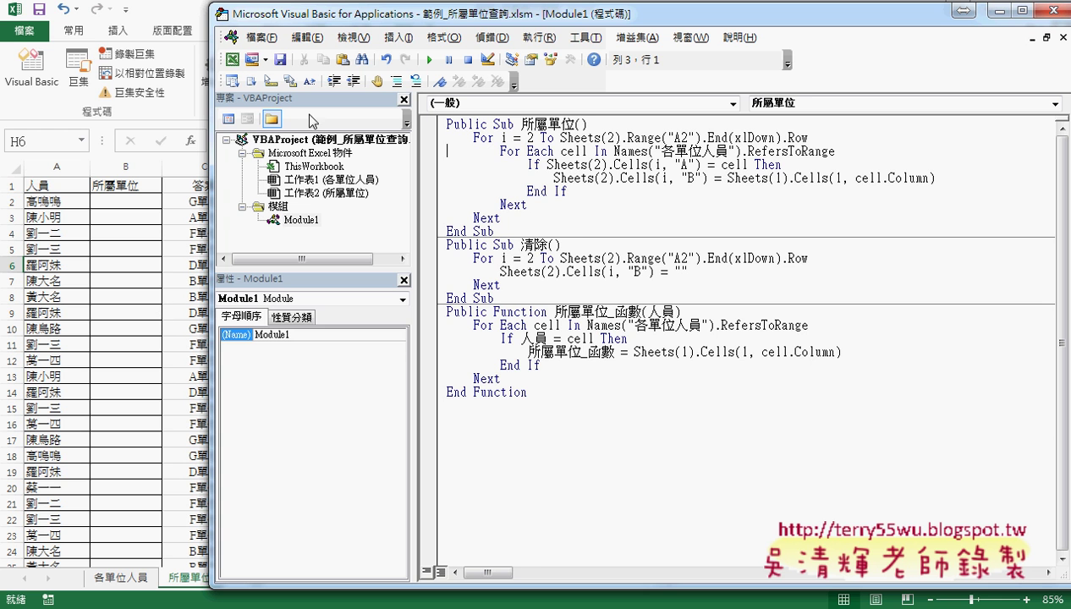
- Highlight the range name 各單位人員 referenced in the macro code
key(ctrl+End)
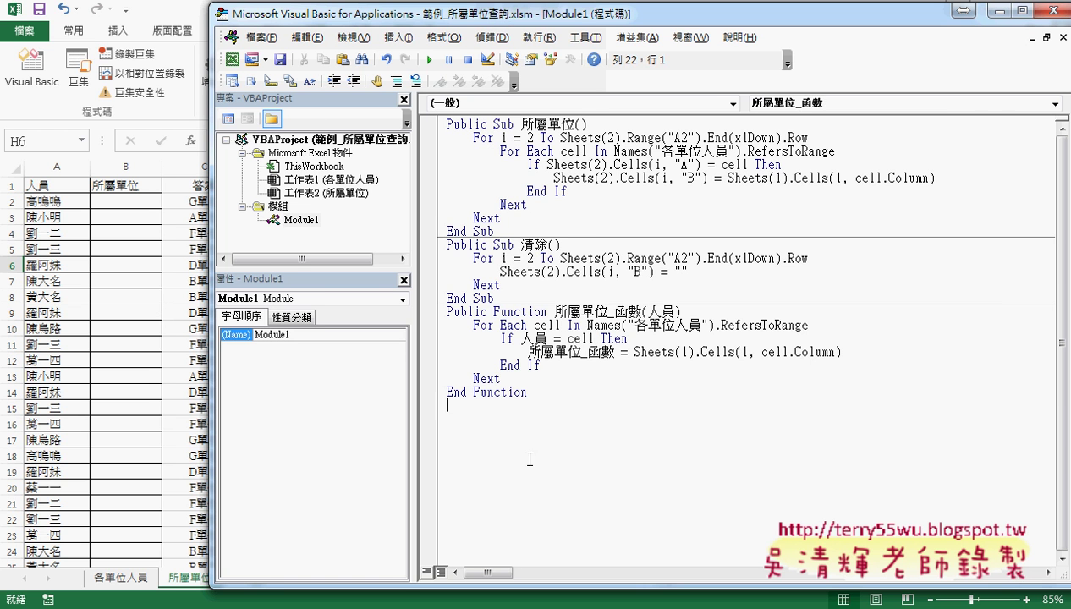
key(ctrl+shift+Home)
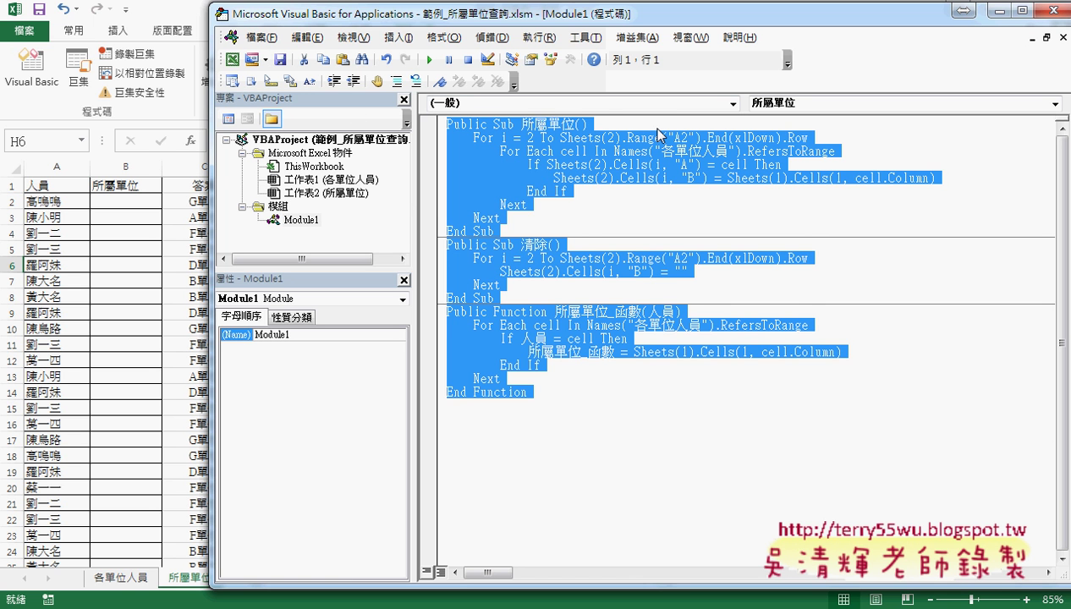
key(ctrl+Home)
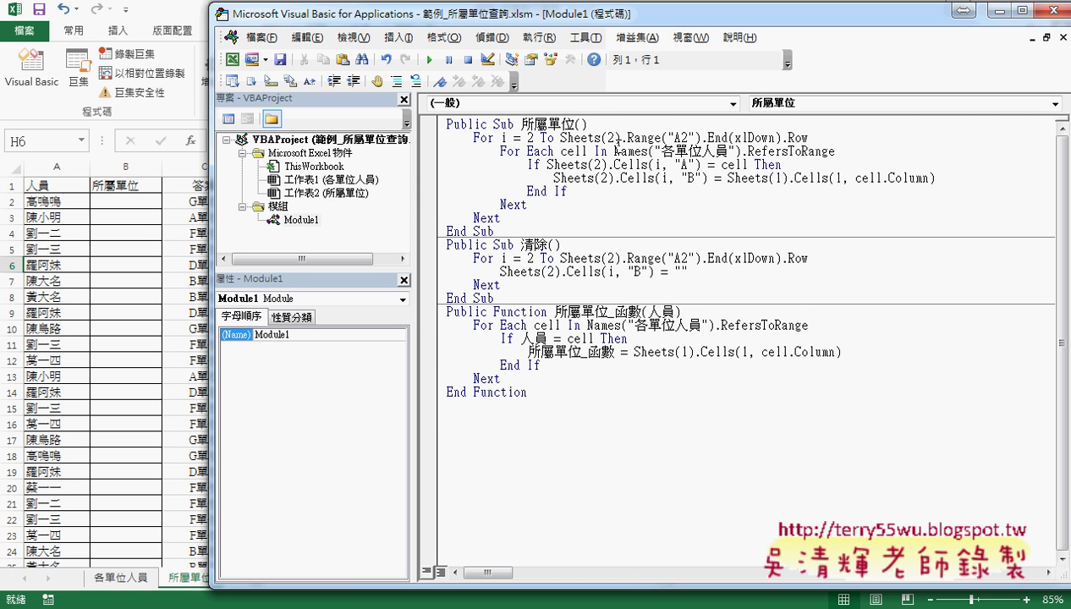
double_click(612, 148)
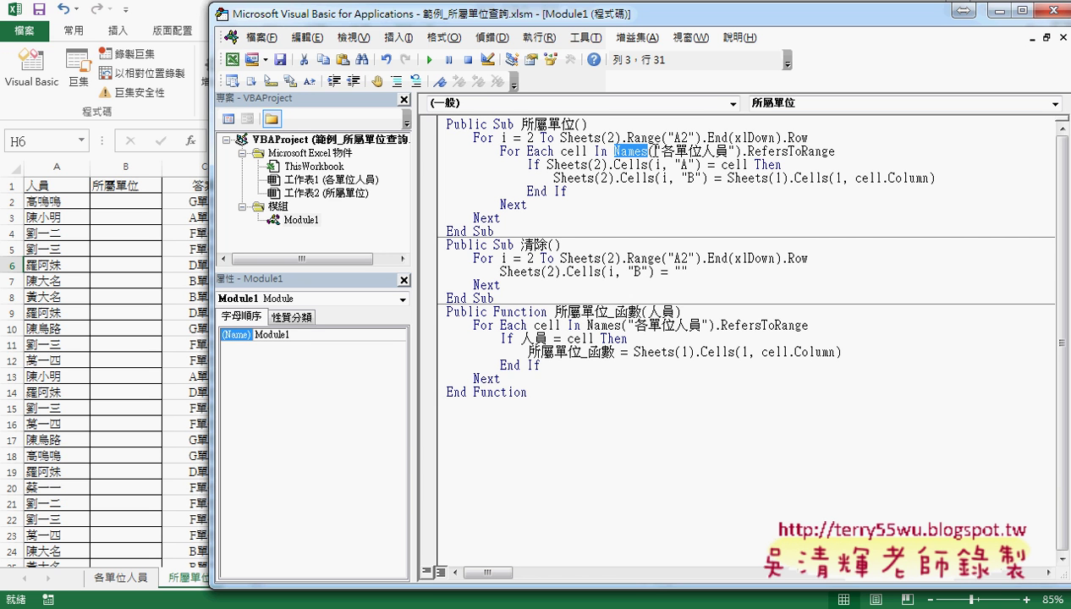
drag(660, 151, 733, 151)
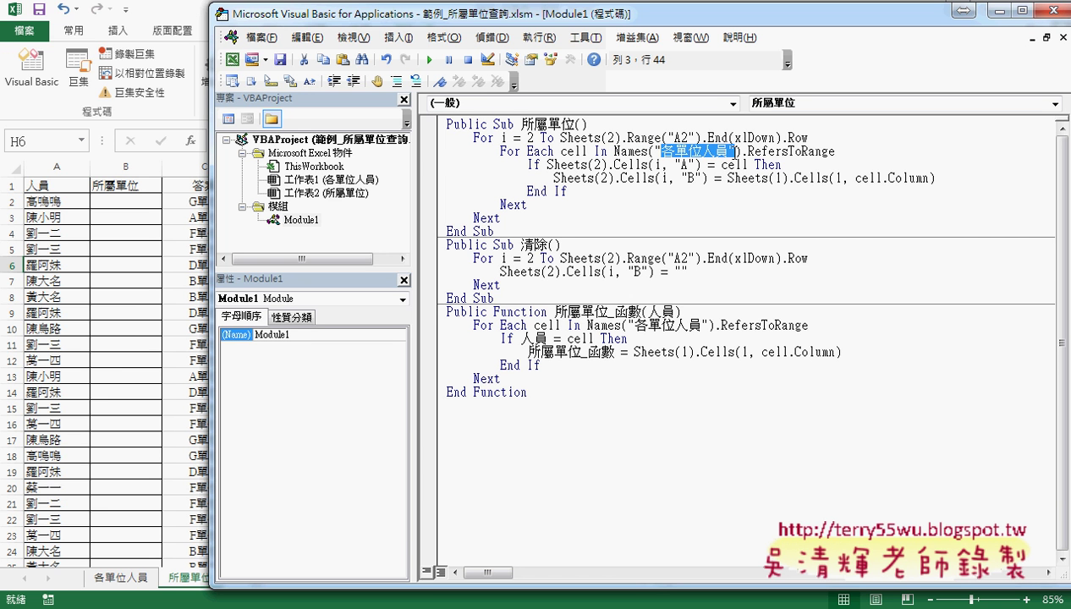
key(shift+Left)
- Check Excel's Name Manager, find it lists no defined names, and close it
click(182, 9)
click(235, 32)
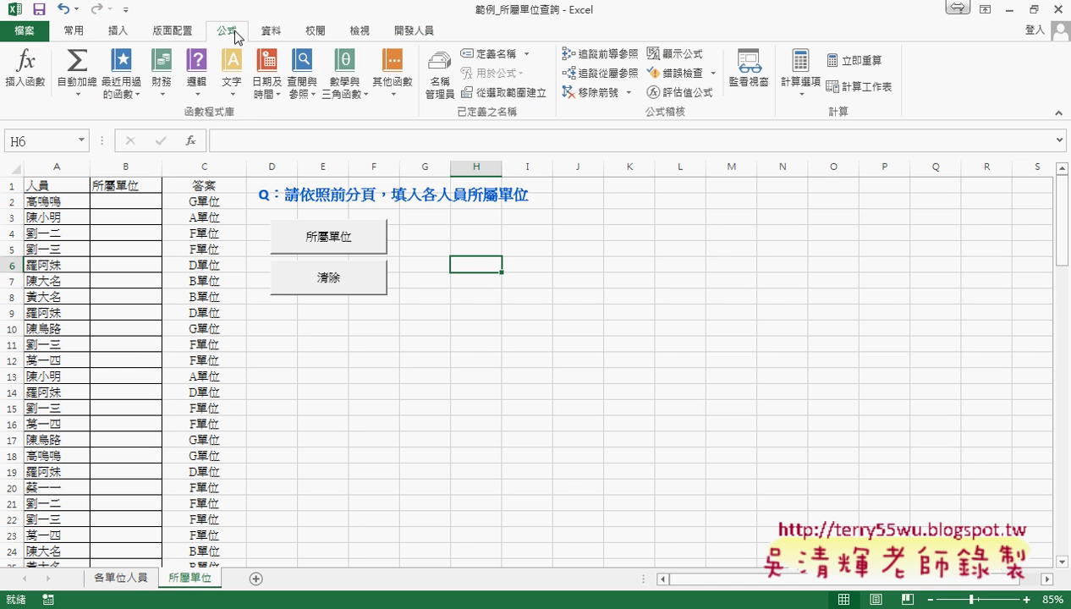
click(437, 93)
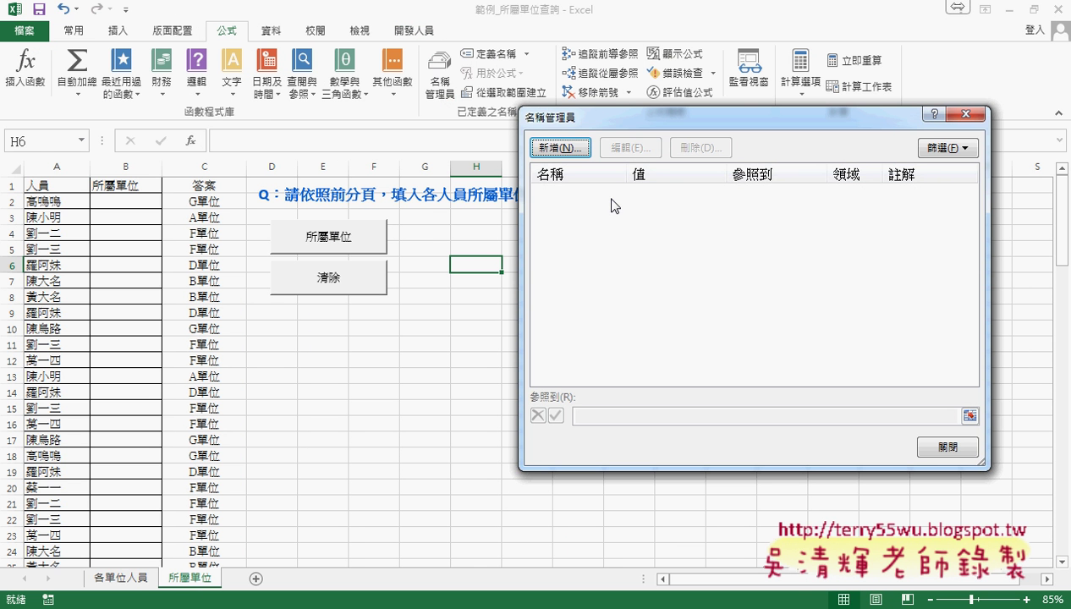
click(948, 448)
click(628, 391)
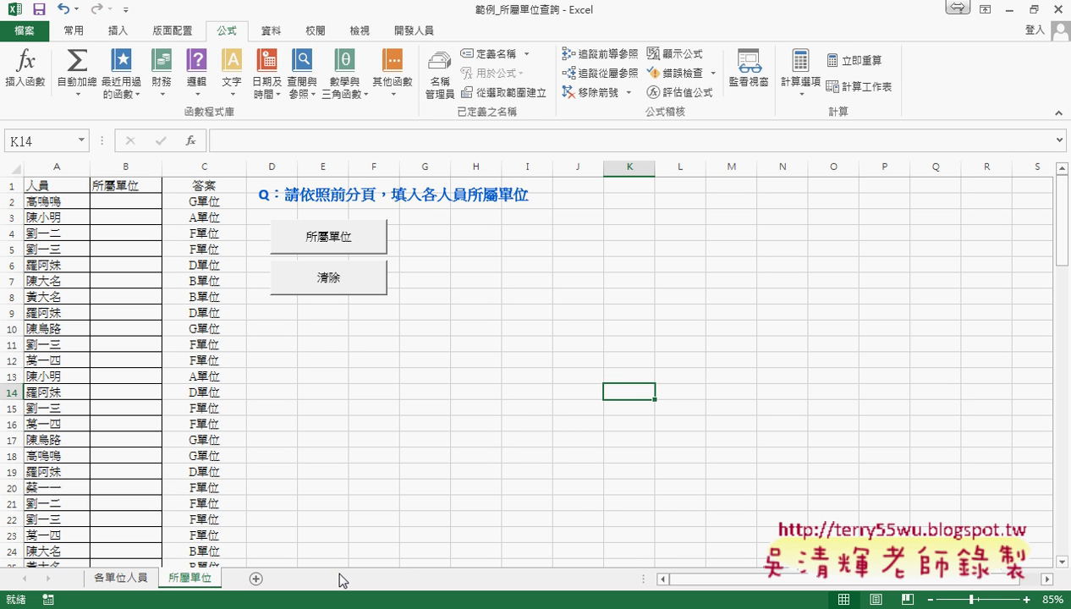
- Run the 所屬單位 macro, debug the runtime error 1004 at 各單位人員, and reset
click(426, 566)
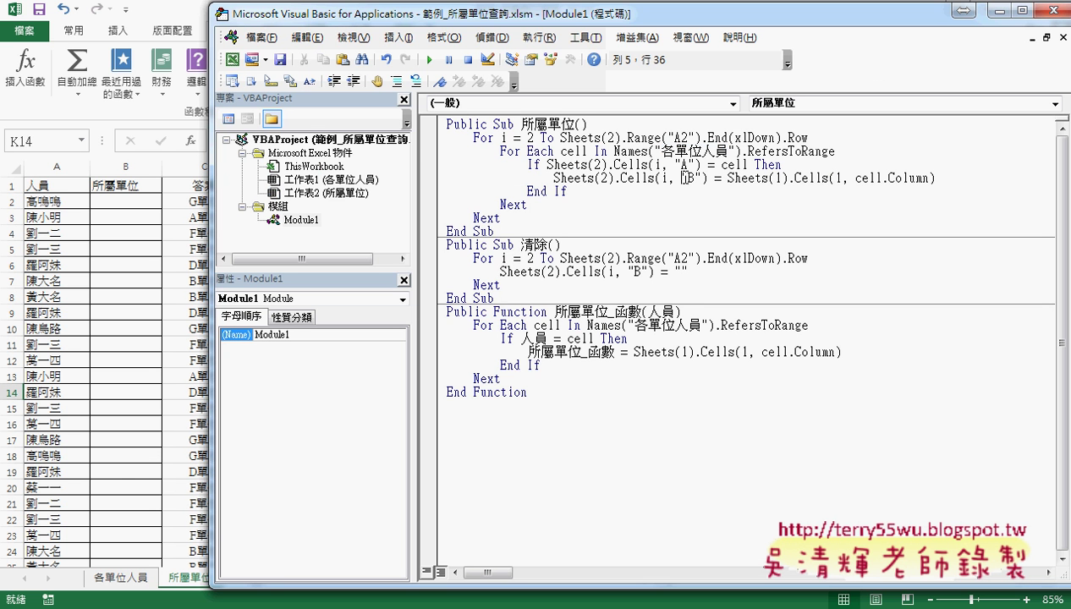
click(430, 59)
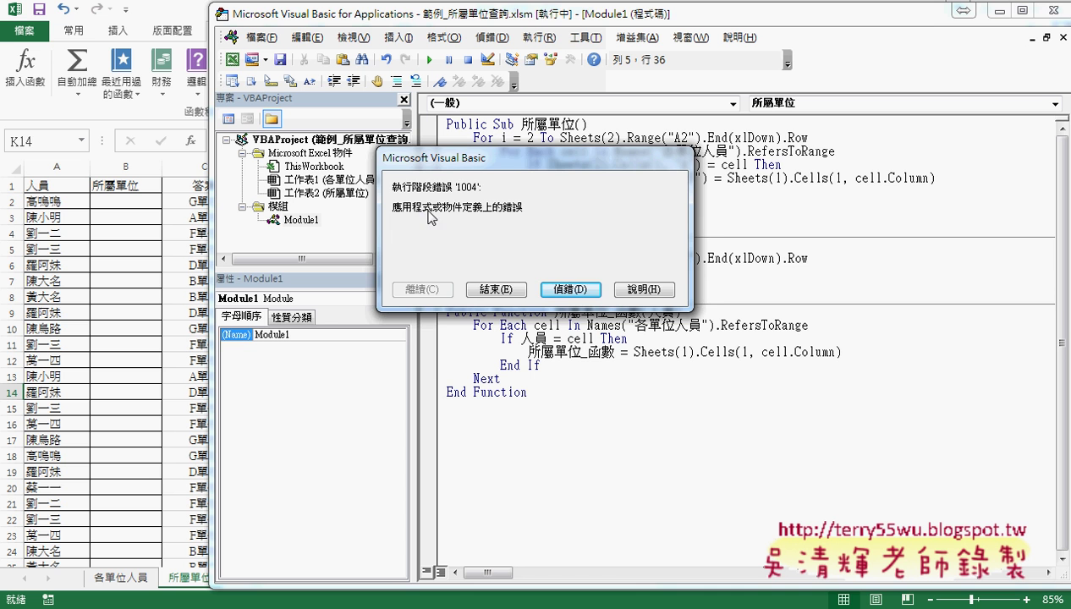
click(571, 290)
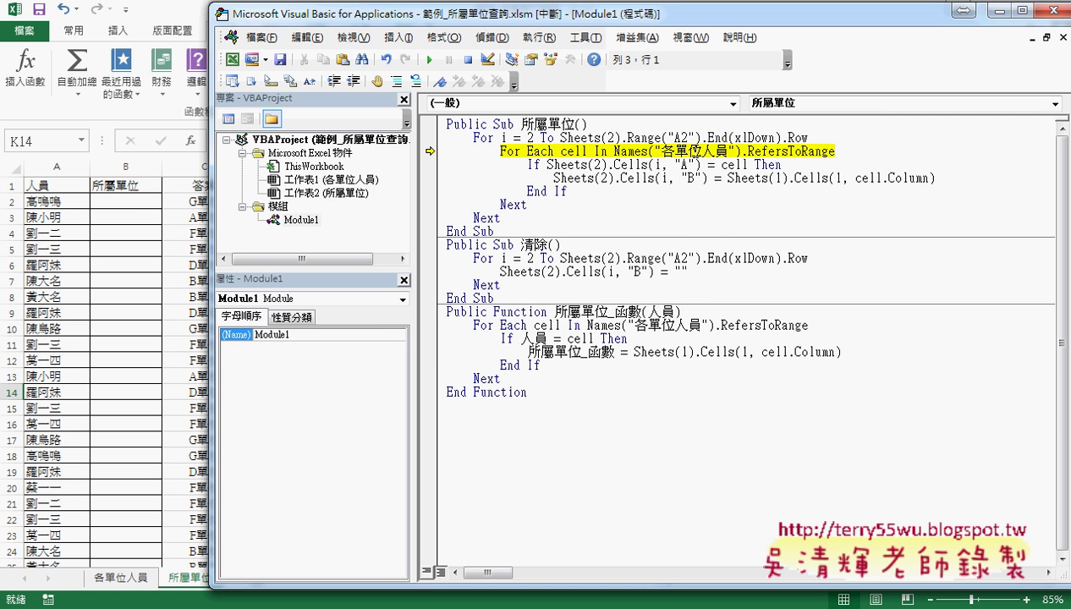
drag(667, 151, 726, 154)
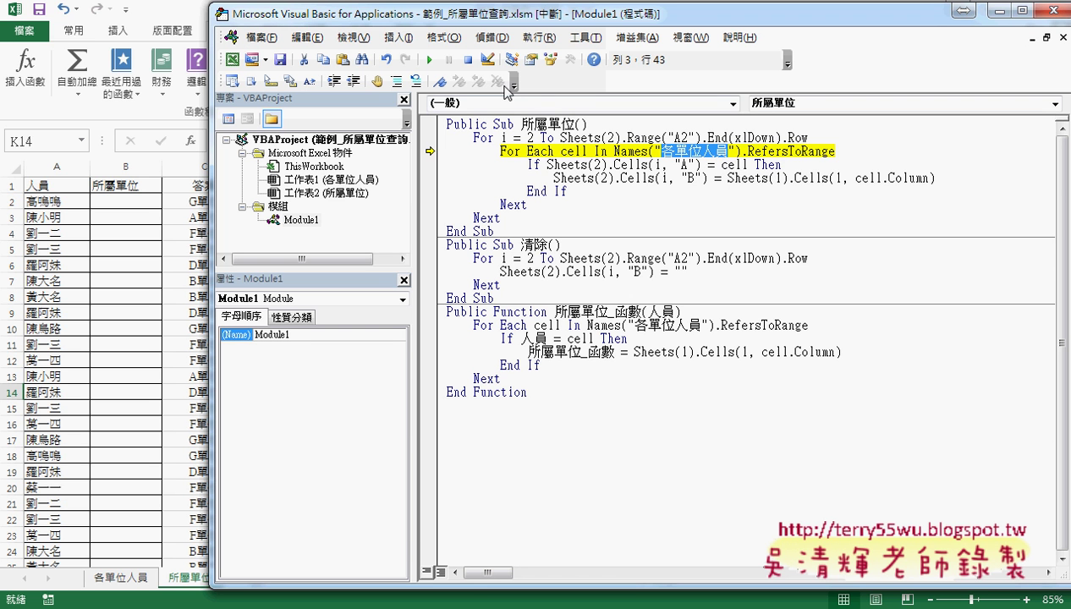
click(467, 59)
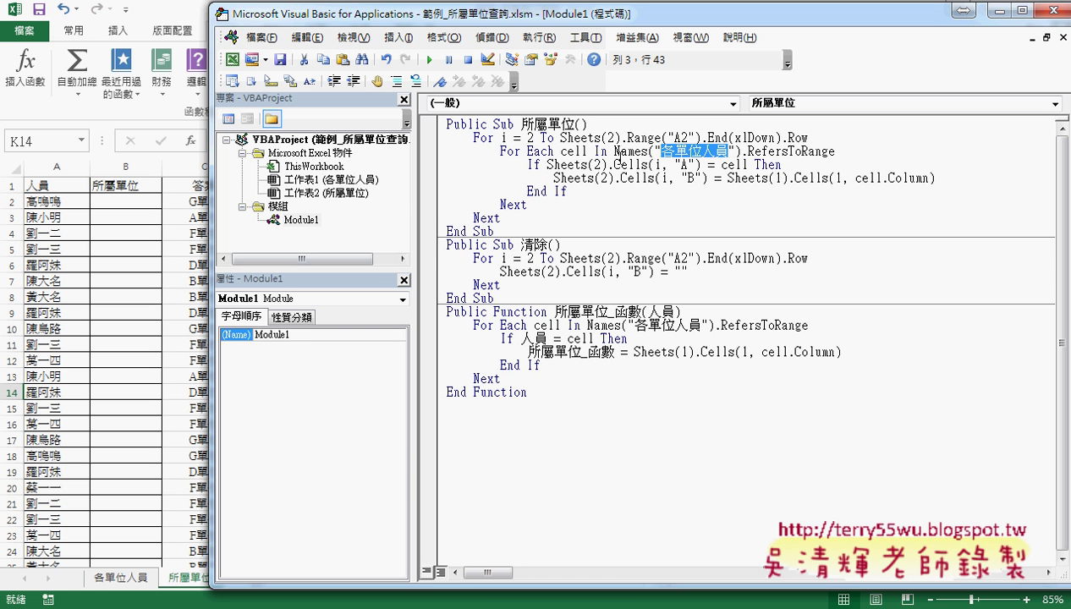
- Review the Sheets(1) and Cells references, then show the 各單位人員 sheet at A2
click(595, 152)
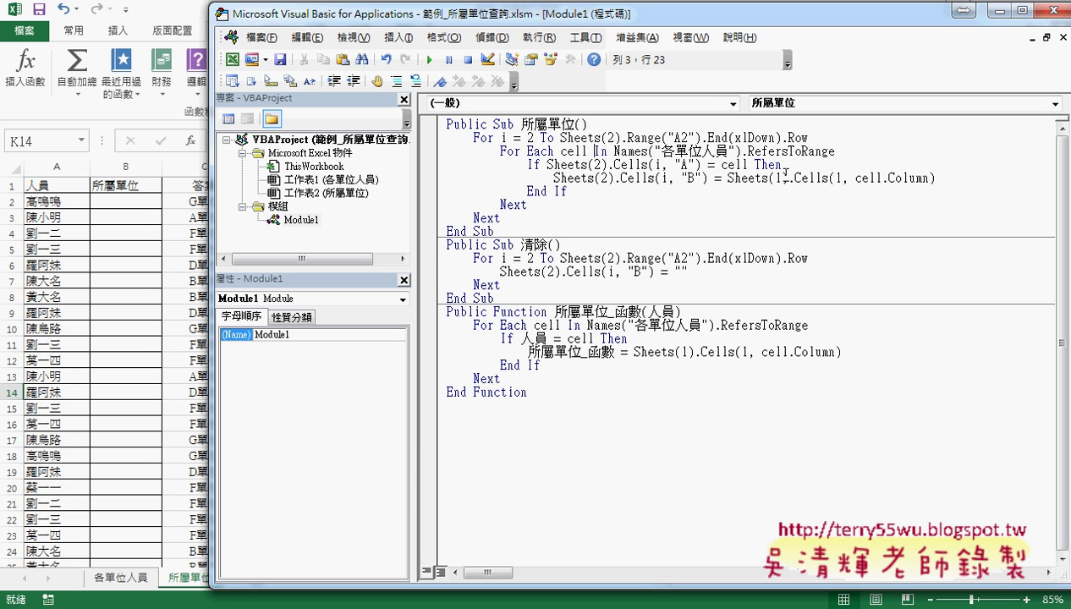
double_click(777, 178)
drag(732, 181, 925, 181)
double_click(840, 180)
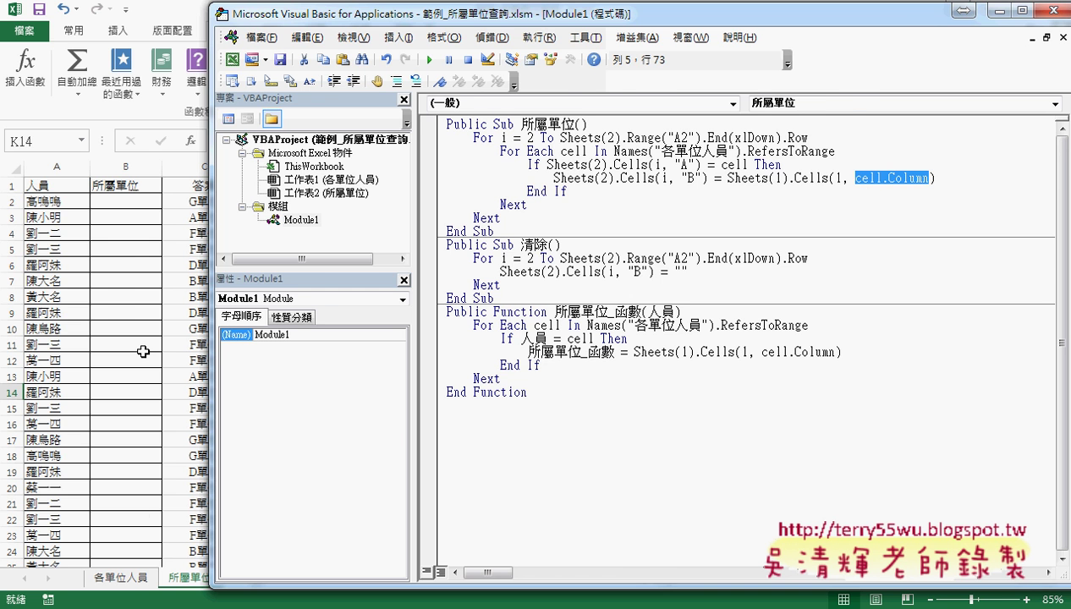
click(127, 578)
click(64, 211)
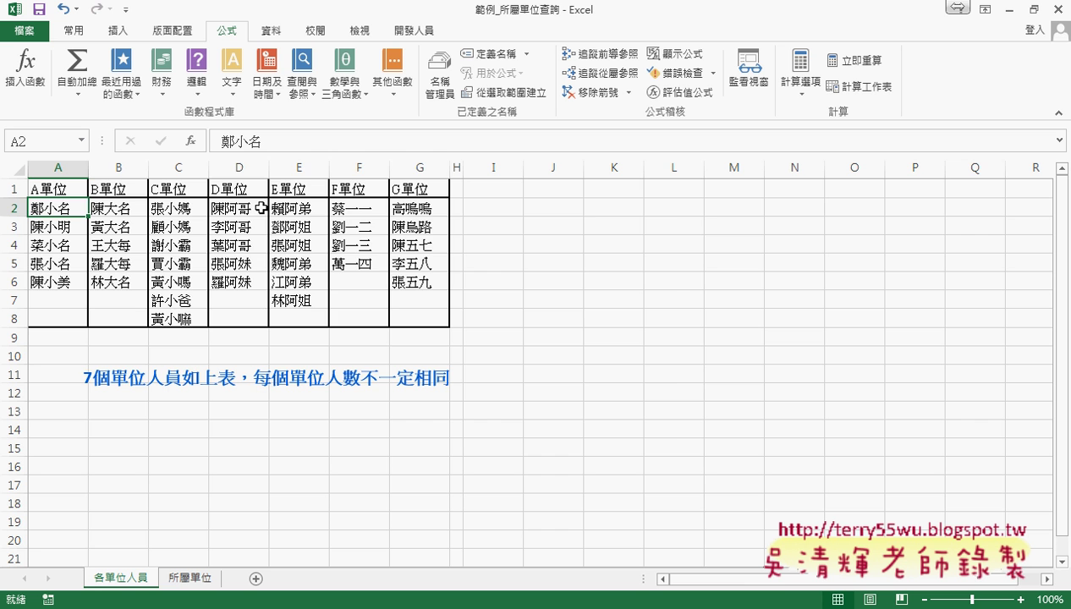
- Select the staff table A2:G8 on the 各單位人員 sheet
key(ctrl+shift+Right)
key(ctrl+shift+Down)
key(ctrl+shift+Down)
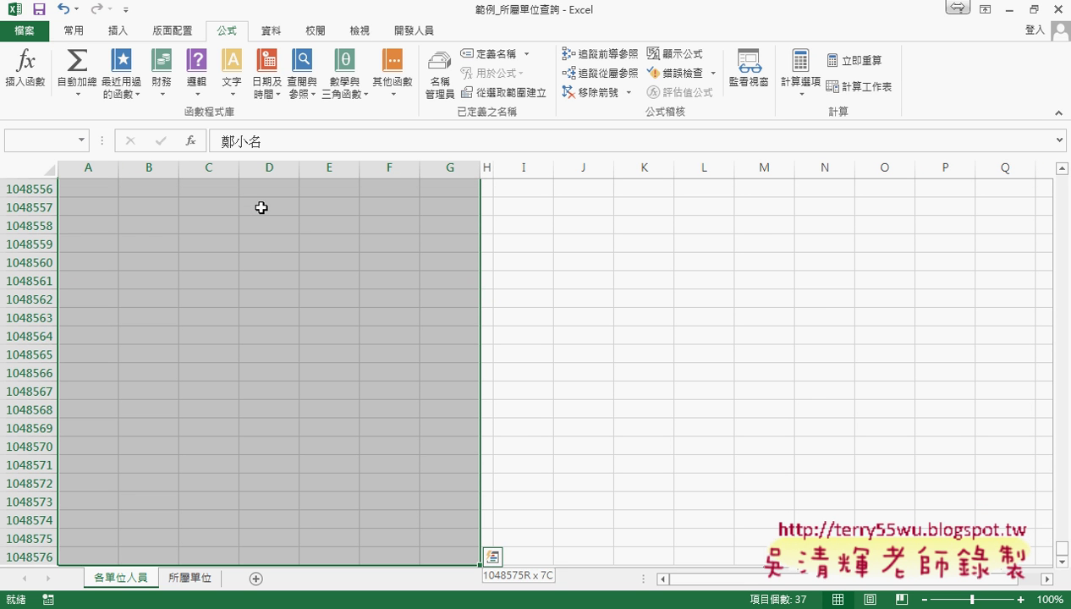
scroll(262, 207, up, 7)
scroll(261, 208, up, 2)
scroll(267, 210, up, 5)
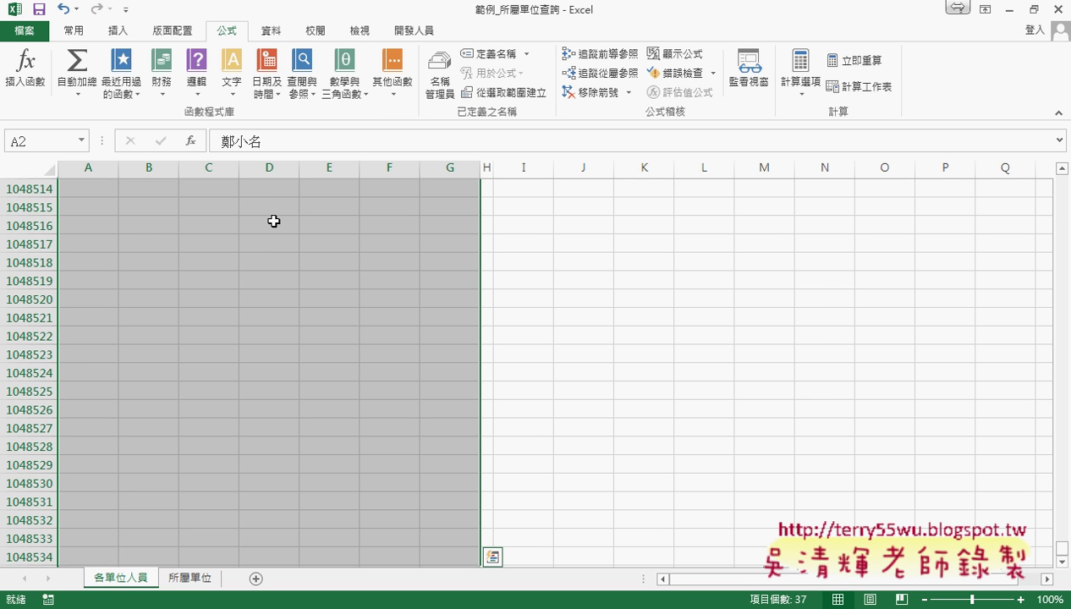
key(ctrl+Home)
click(59, 208)
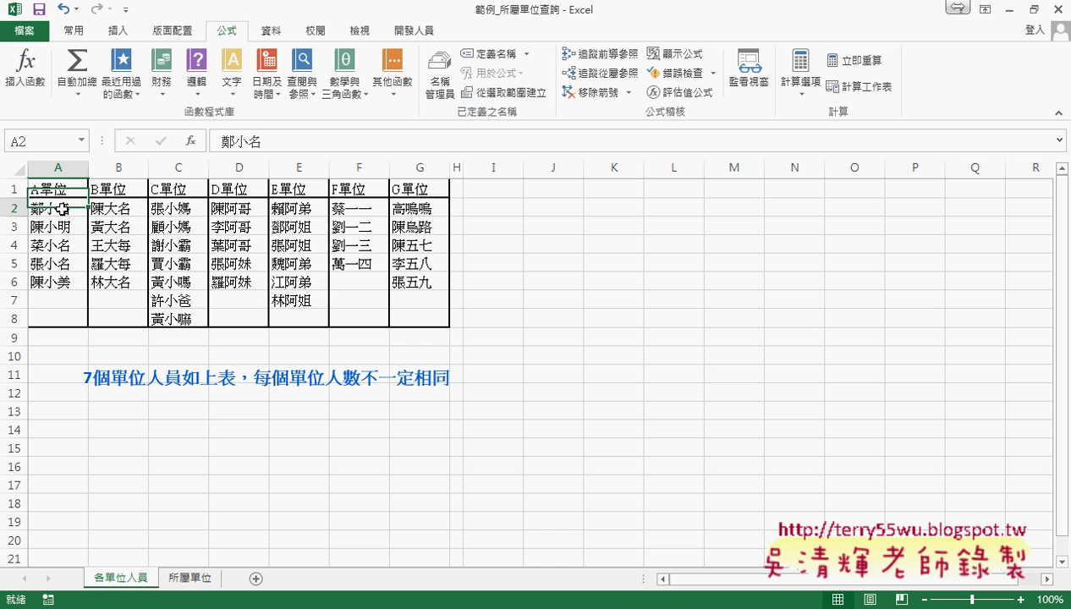
shift+click(426, 318)
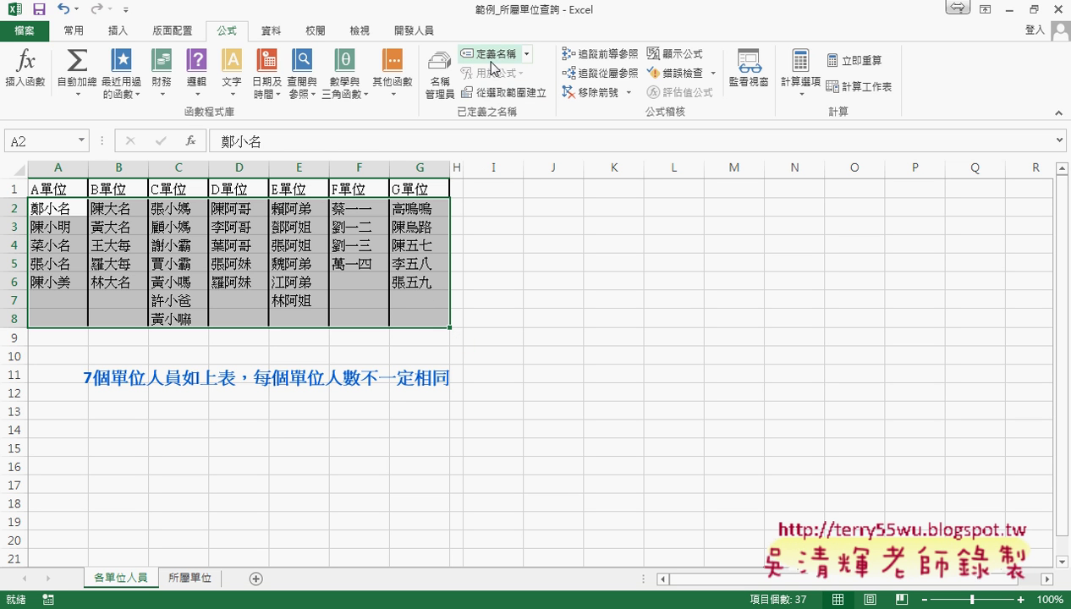
- Name the selection 各單位人員 in the Name Box and return to 所屬單位
click(49, 141)
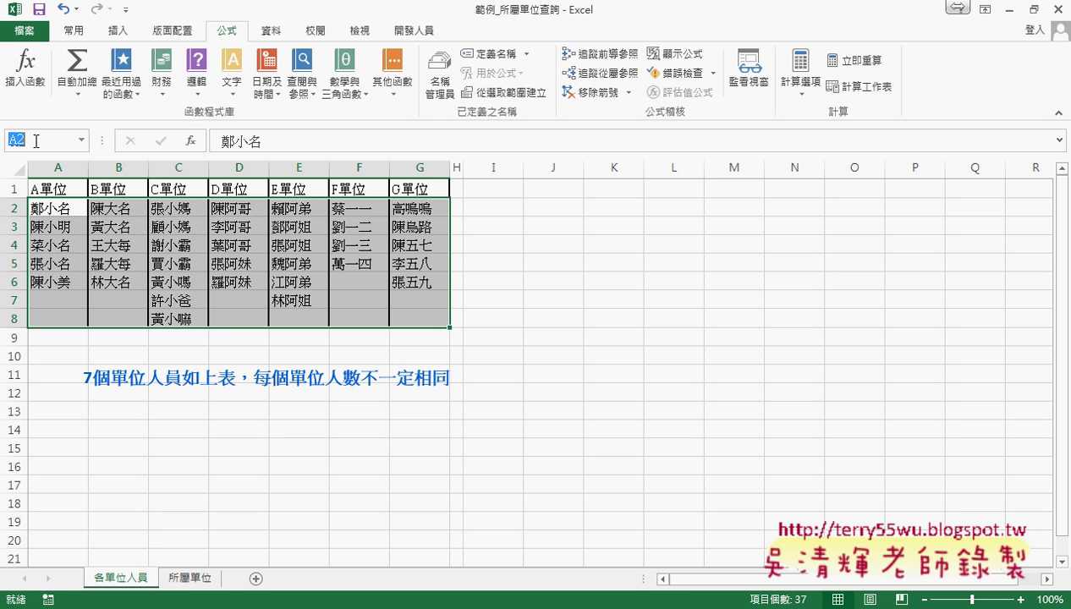
text(各單位人員)
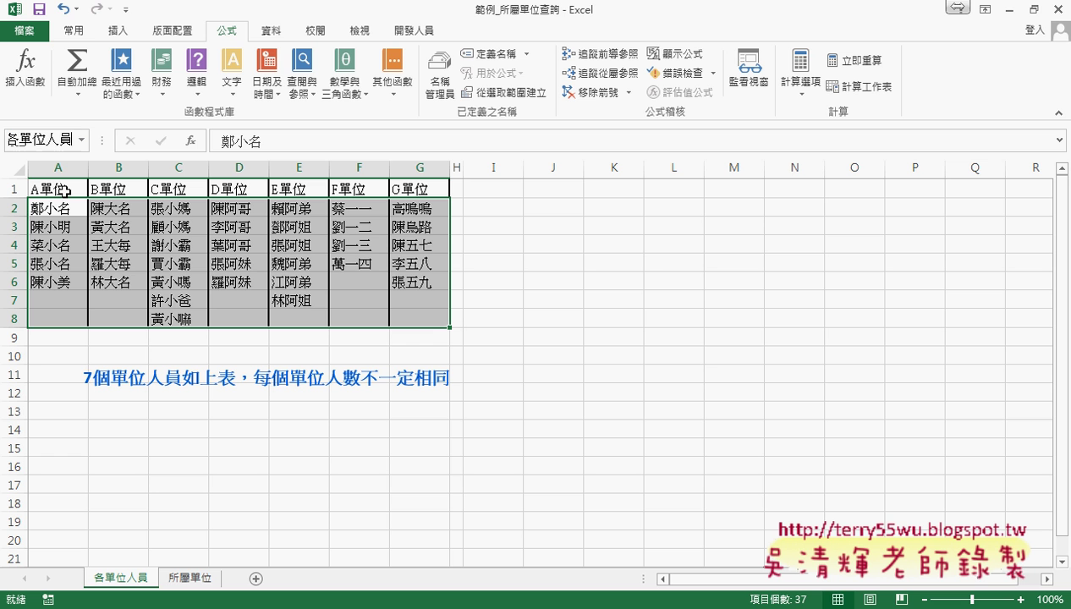
key(Return)
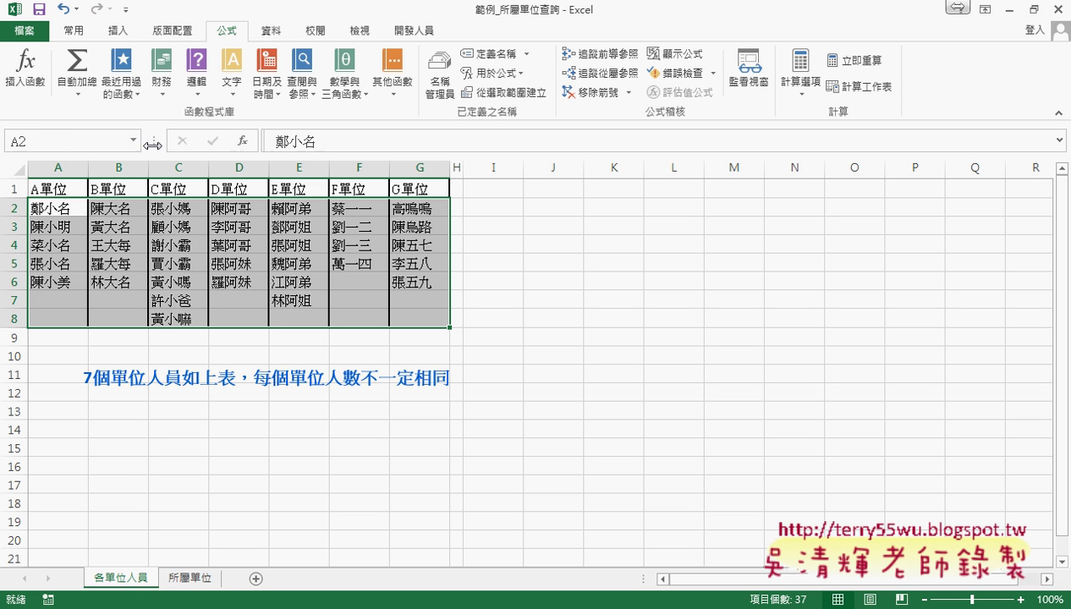
drag(93, 141, 226, 141)
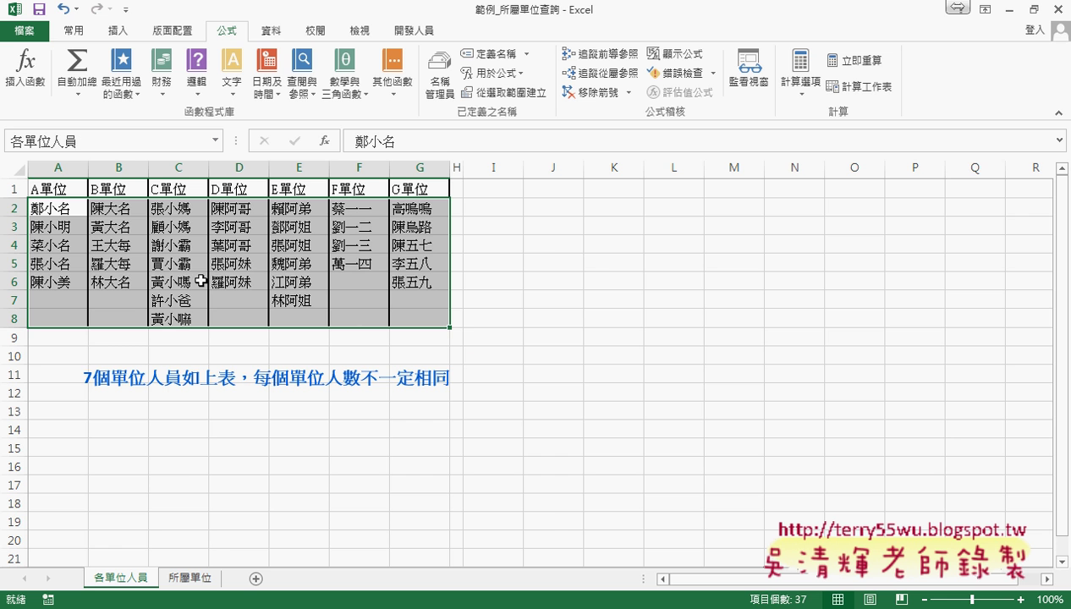
click(179, 582)
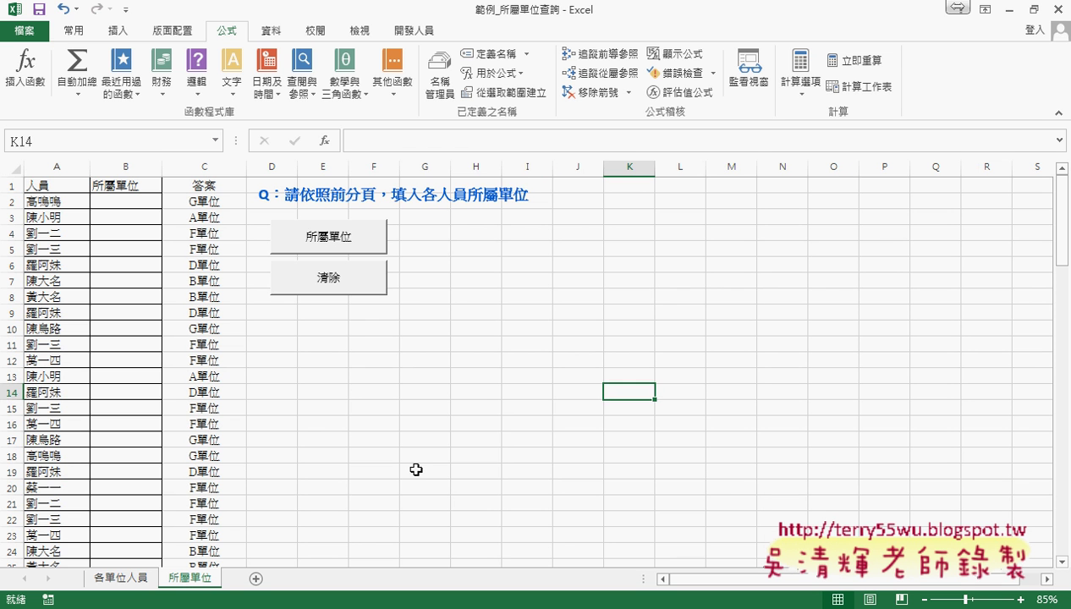
- Fill column B with units using the 所屬單位 button, then clear it again
click(476, 439)
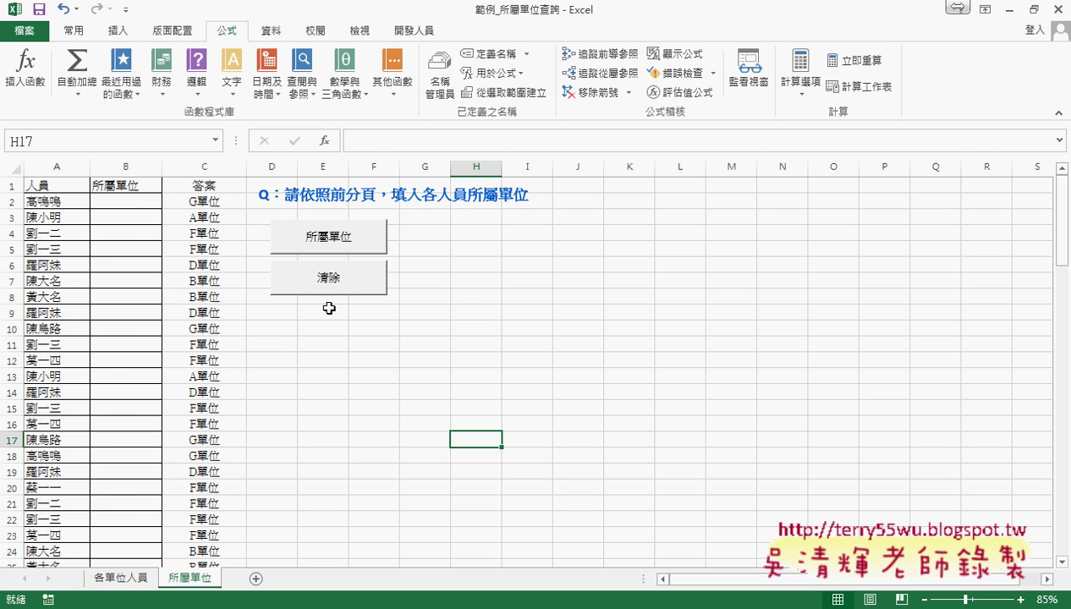
click(339, 245)
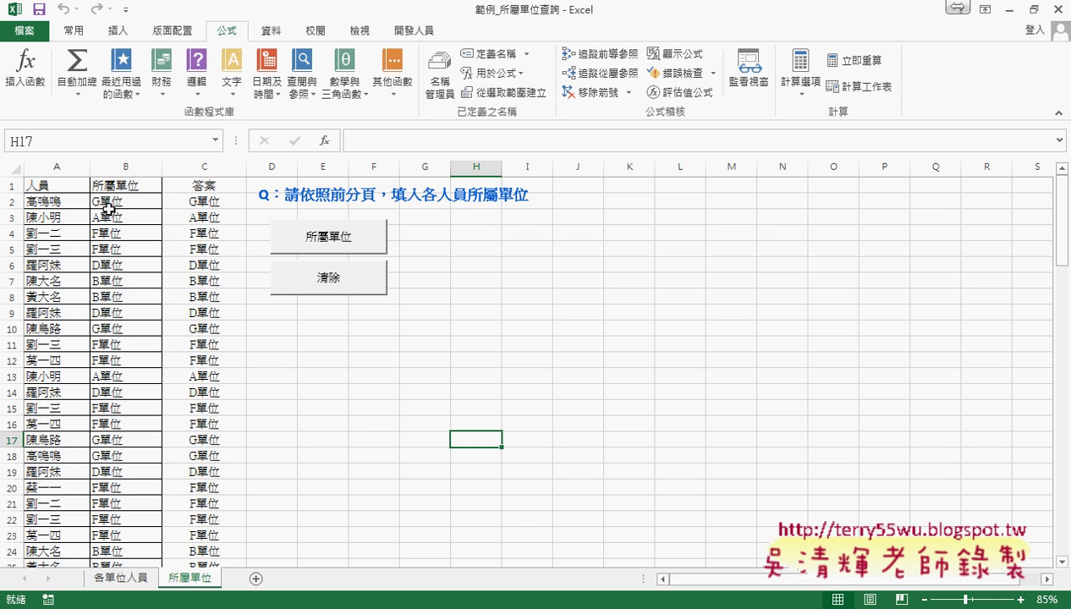
click(347, 245)
click(339, 284)
- Enter =所屬單位_函數(A2) in B2 from the 使用者定義 category and fill it down
click(144, 203)
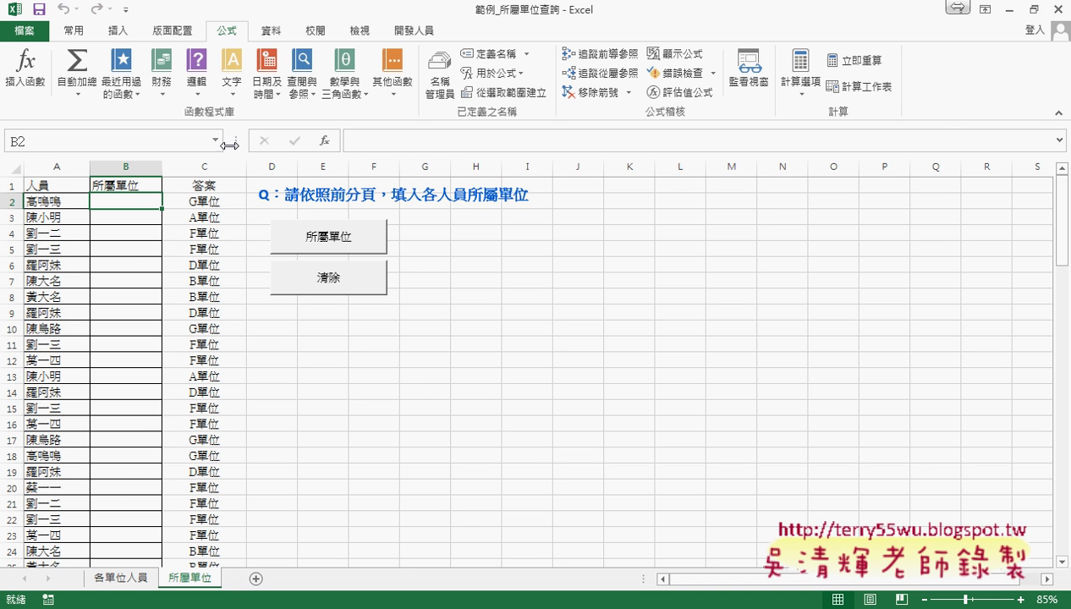
click(323, 142)
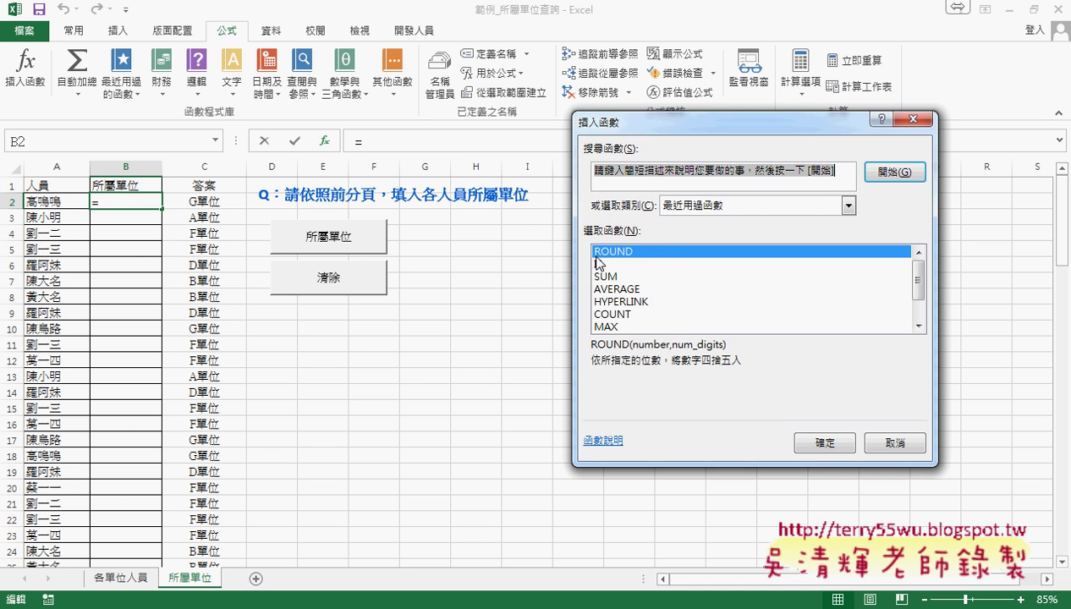
click(700, 209)
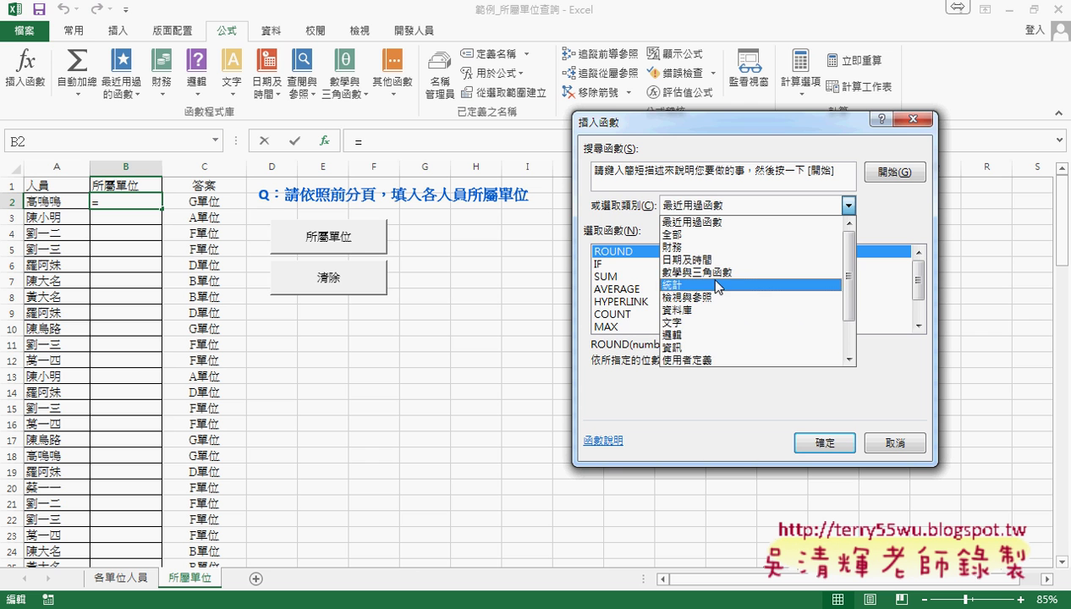
click(711, 362)
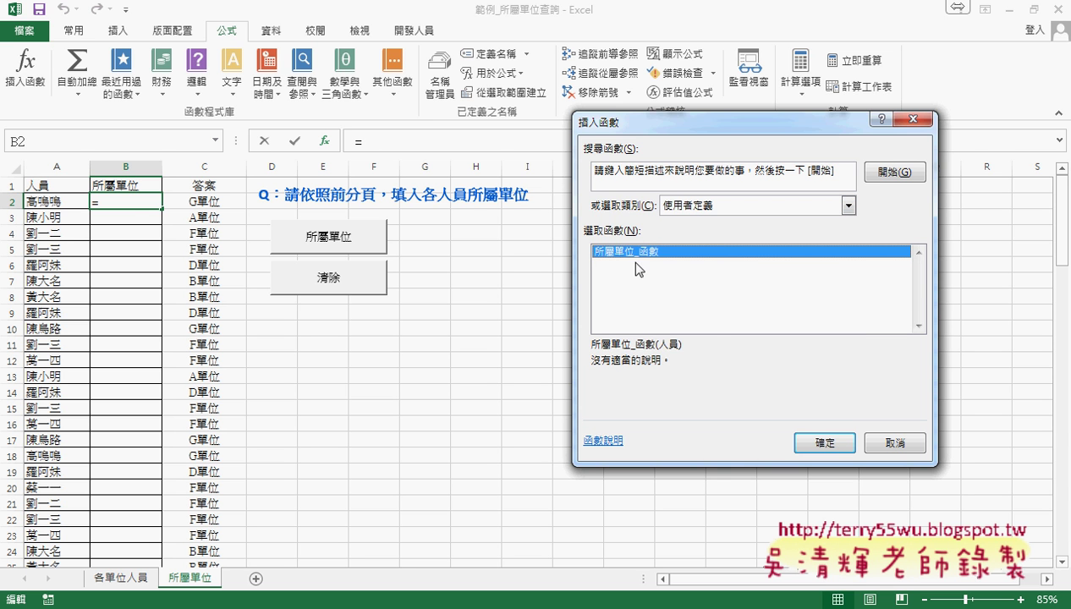
click(812, 440)
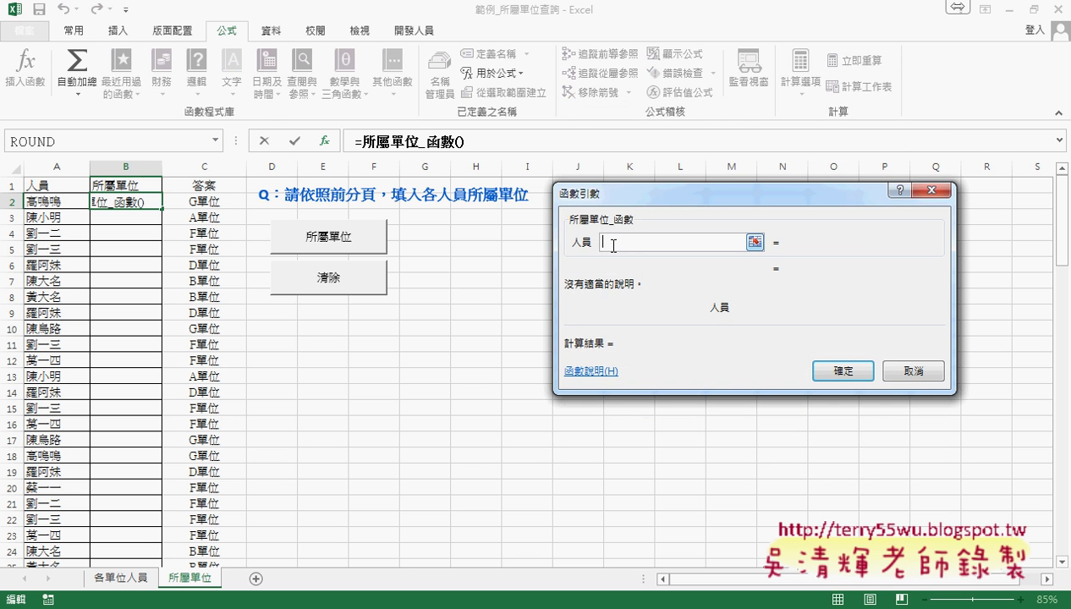
click(51, 202)
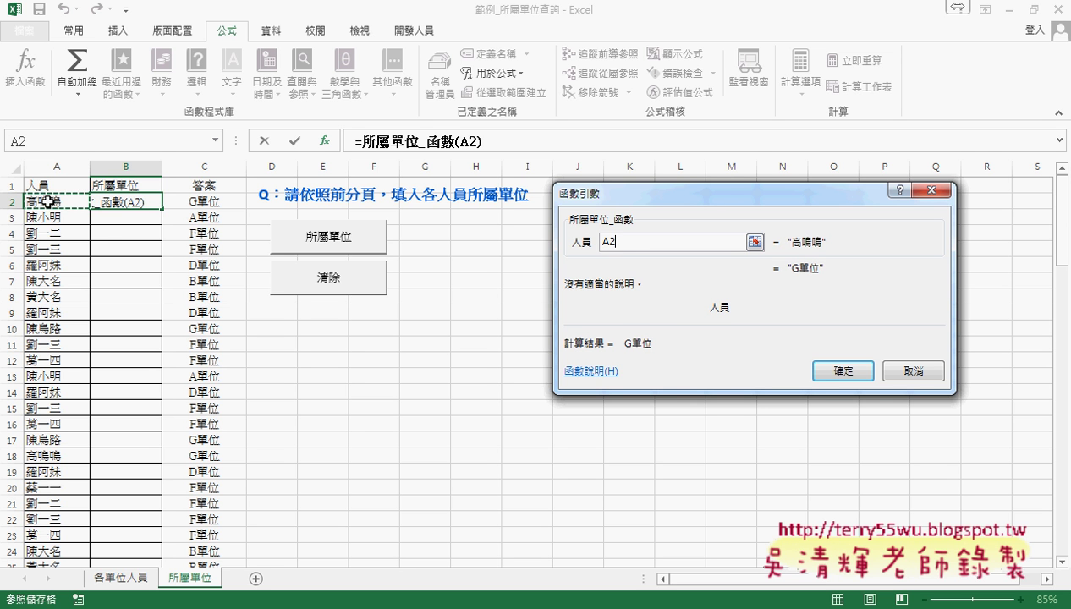
click(845, 374)
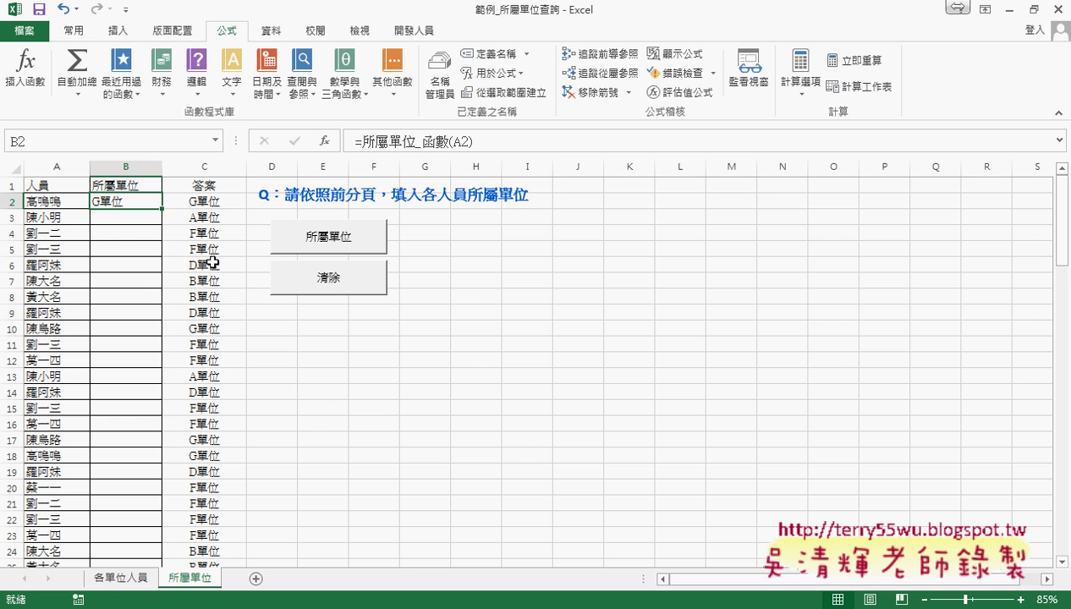
double_click(160, 209)
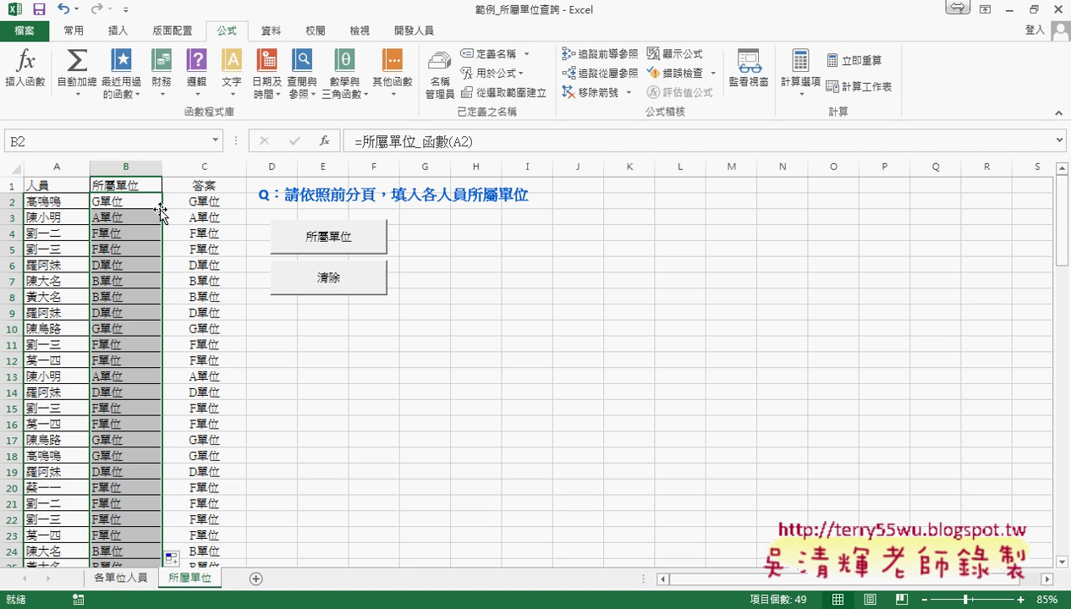
- Open the 所屬單位 button's macro code through 指定巨集 > 編輯
right_click(340, 239)
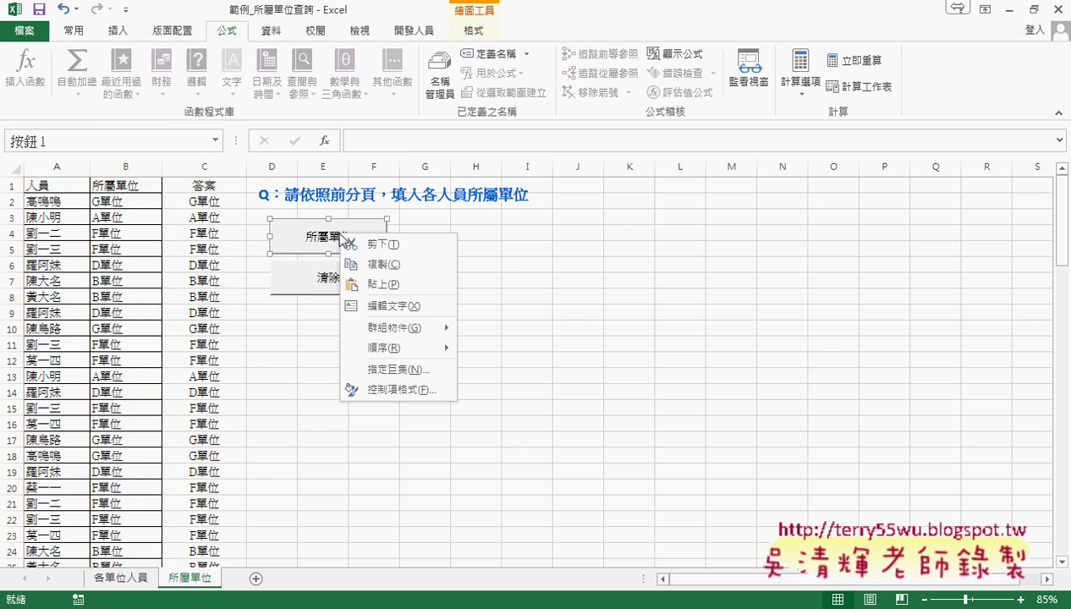
click(124, 579)
click(125, 580)
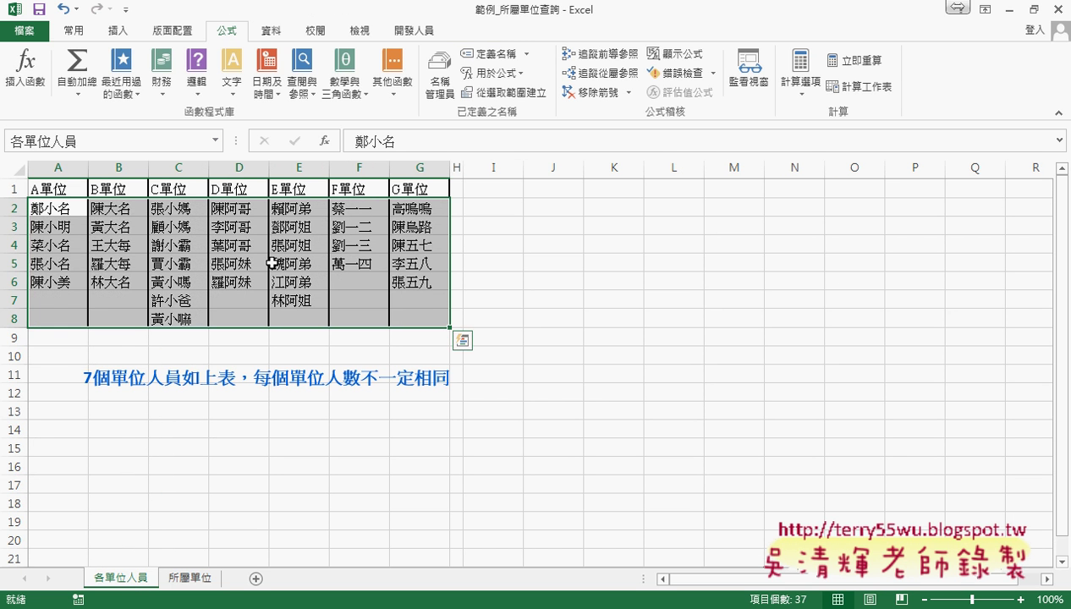
click(195, 580)
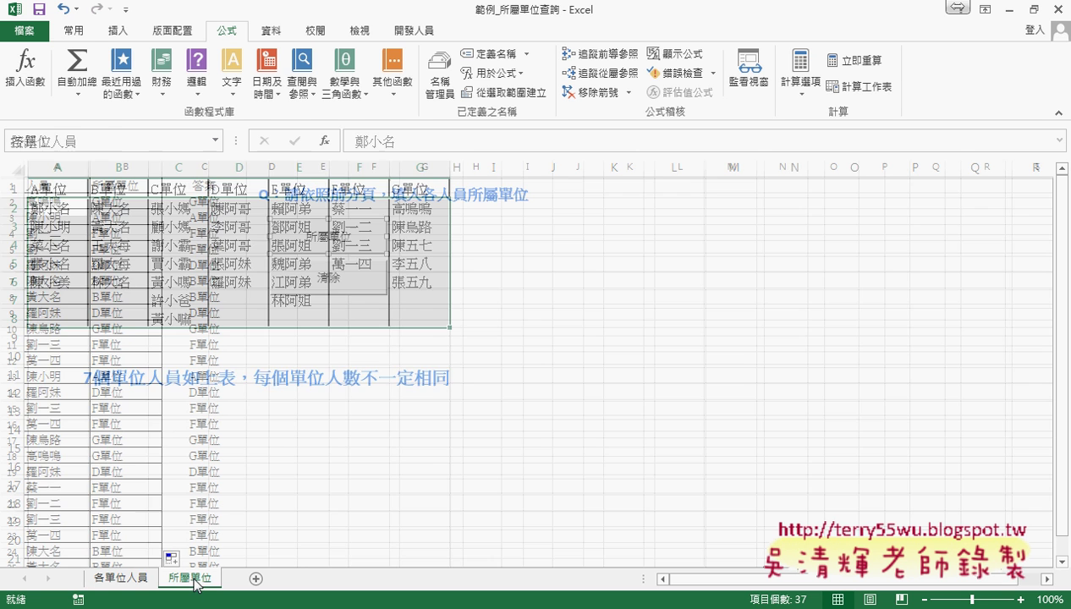
click(506, 232)
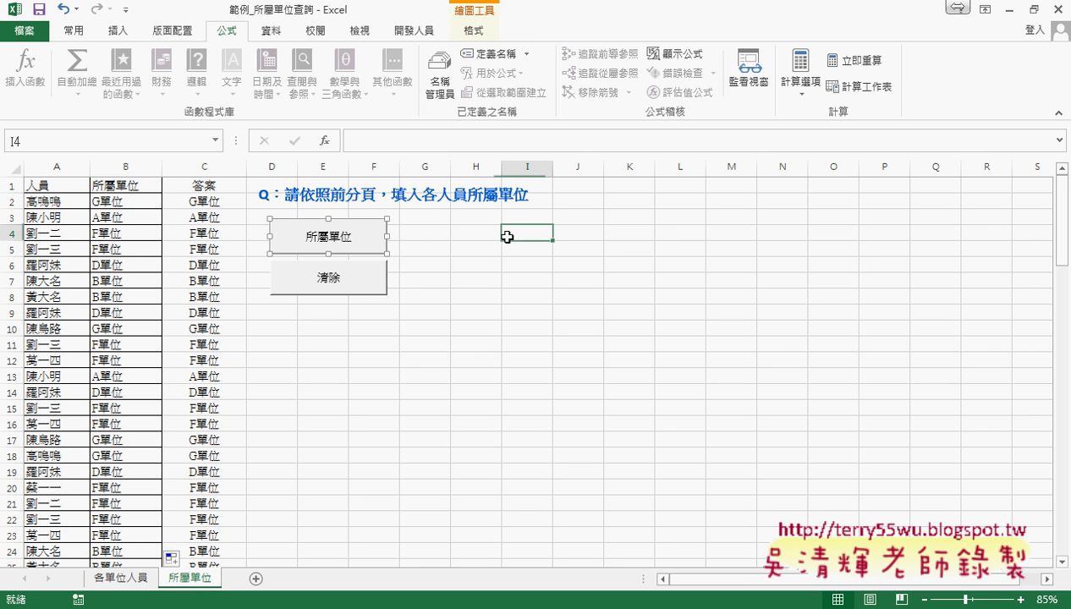
right_click(368, 233)
click(431, 365)
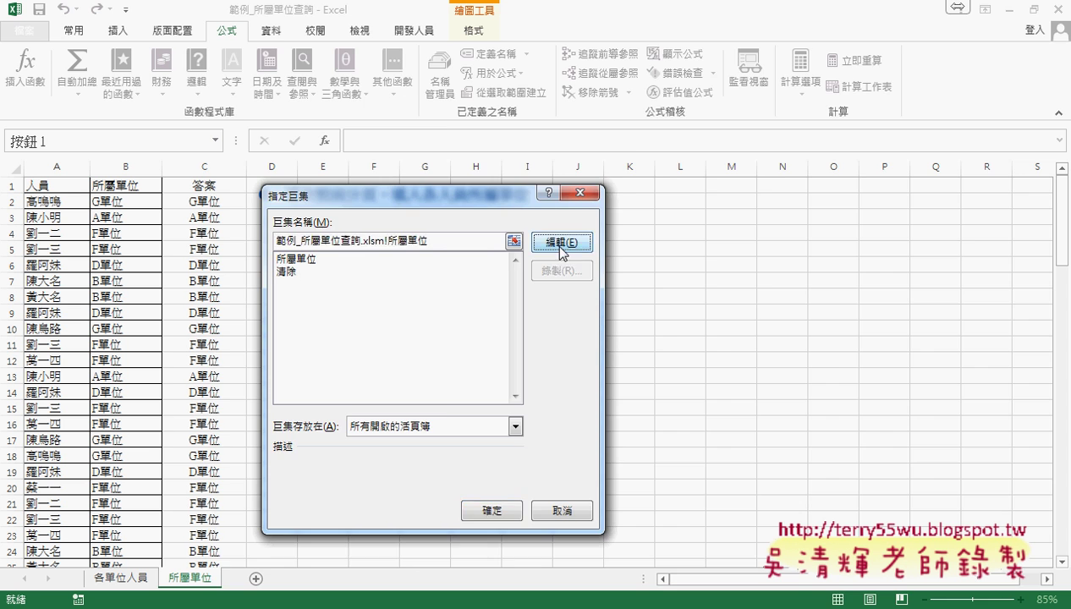
click(559, 243)
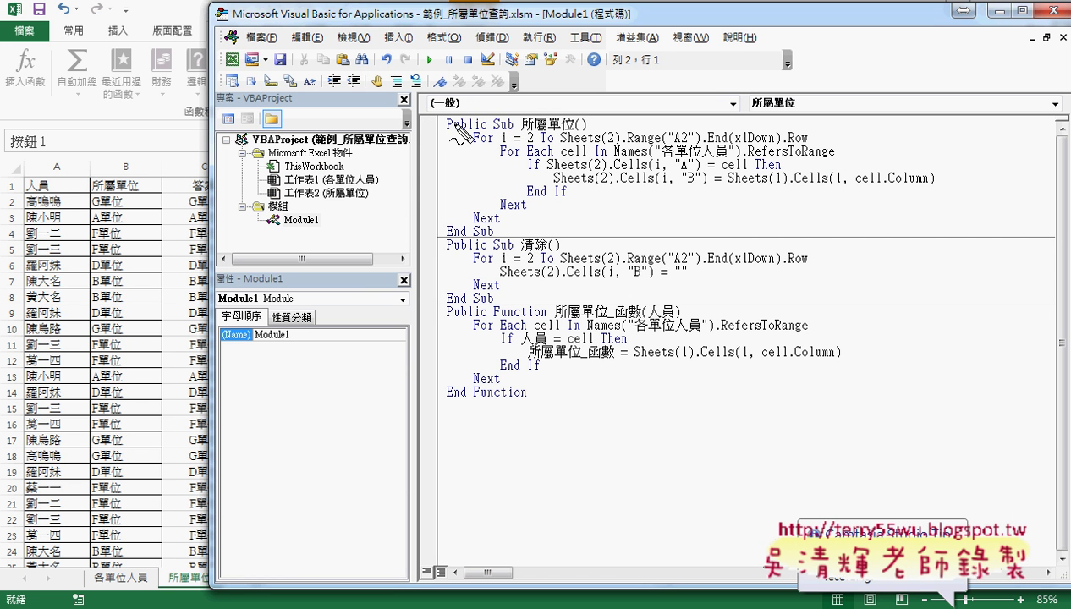
drag(500, 145, 538, 145)
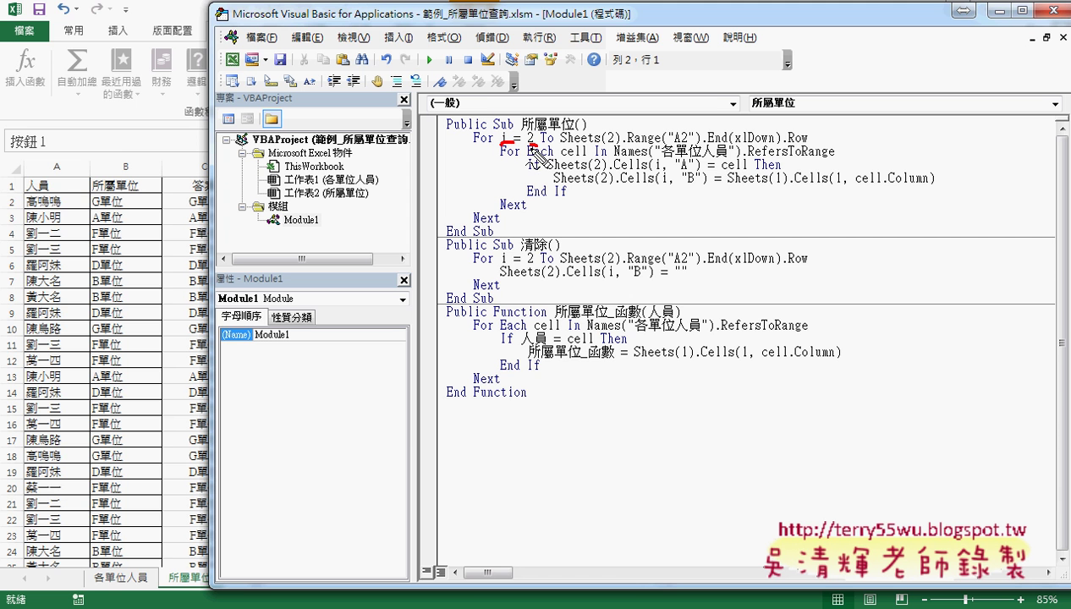
mouse_move(17, 198)
mouse_down()
mouse_move(73, 255)
mouse_move(82, 239)
mouse_up()
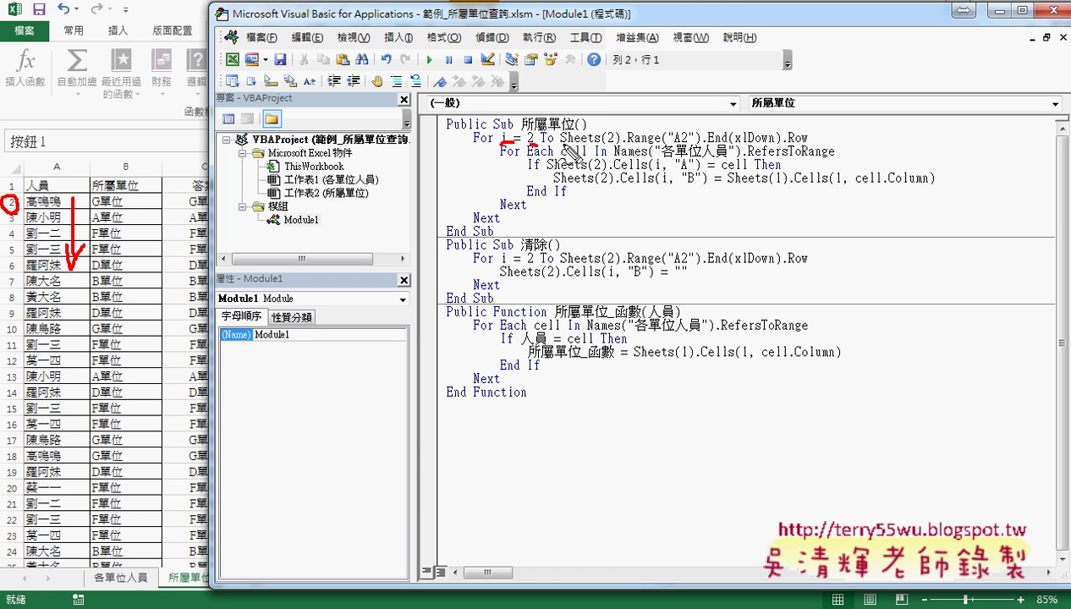
drag(561, 145, 622, 144)
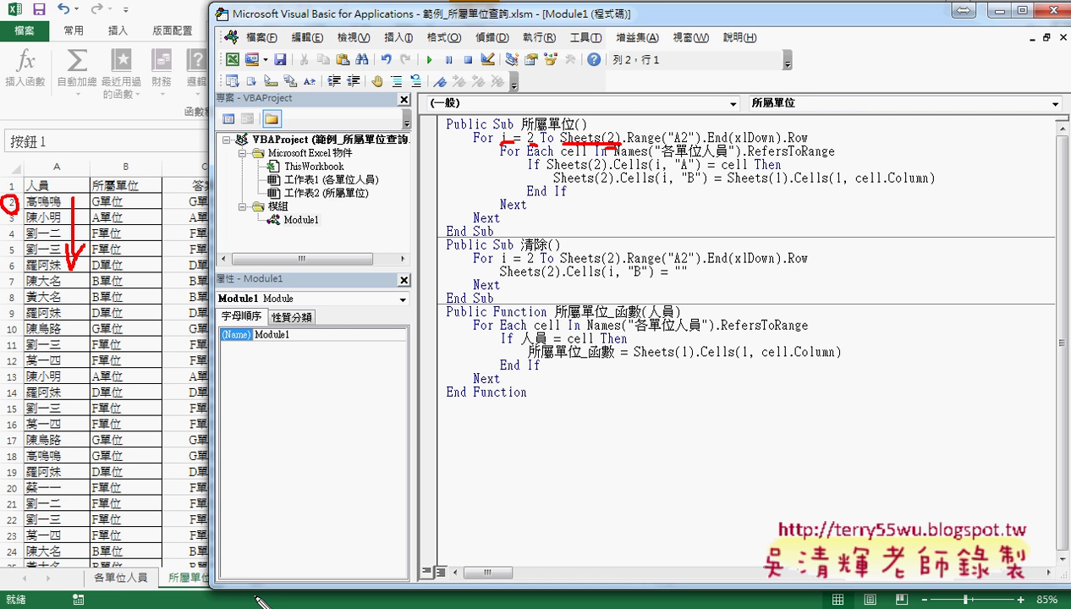
key(Escape)
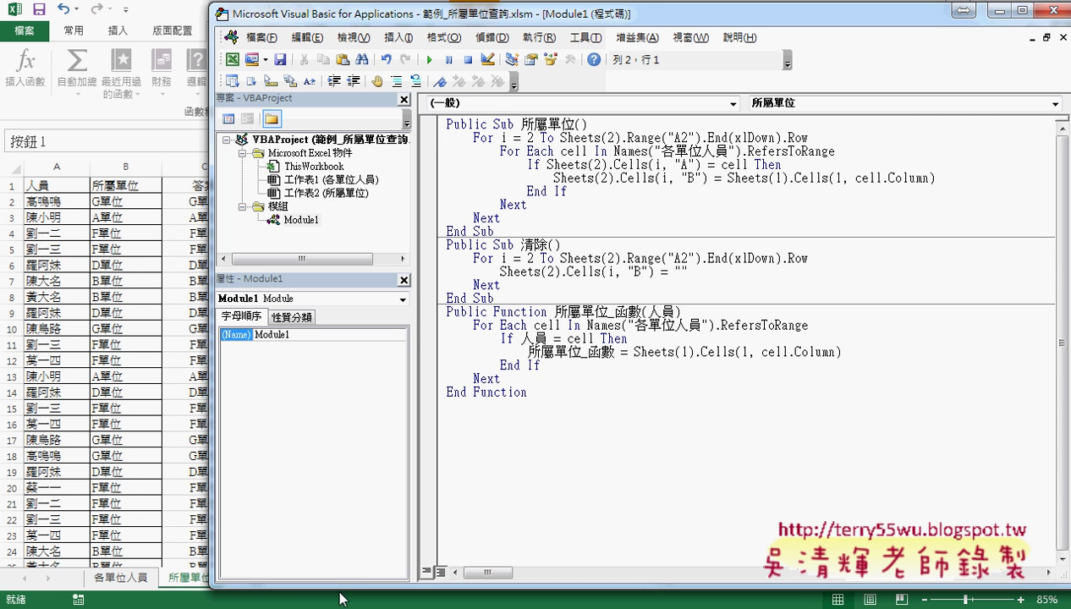
drag(337, 587, 346, 546)
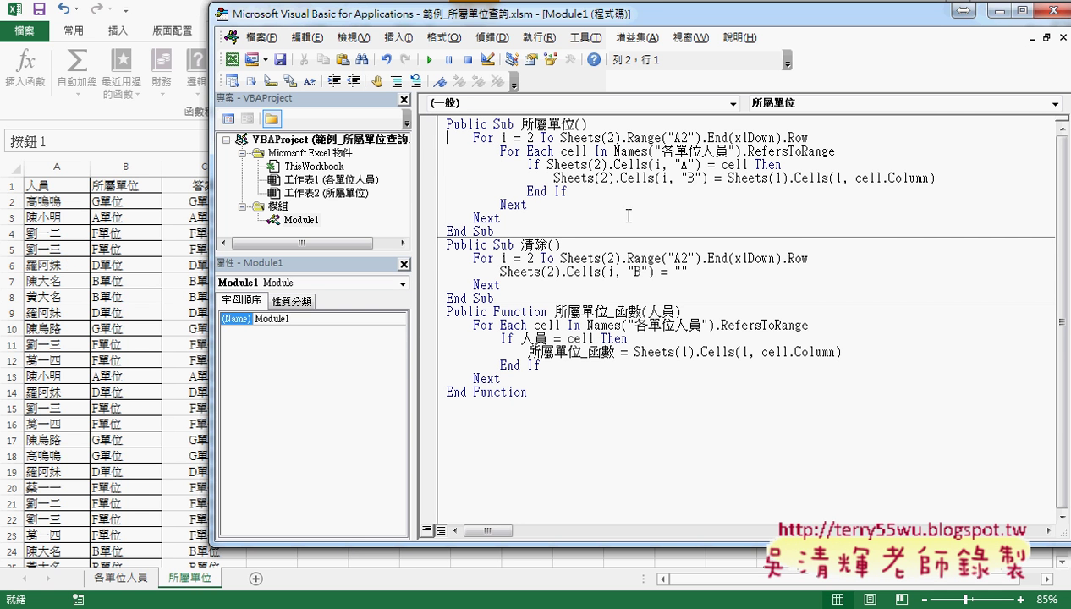
drag(617, 138, 607, 138)
drag(688, 138, 675, 138)
click(883, 149)
drag(501, 151, 539, 206)
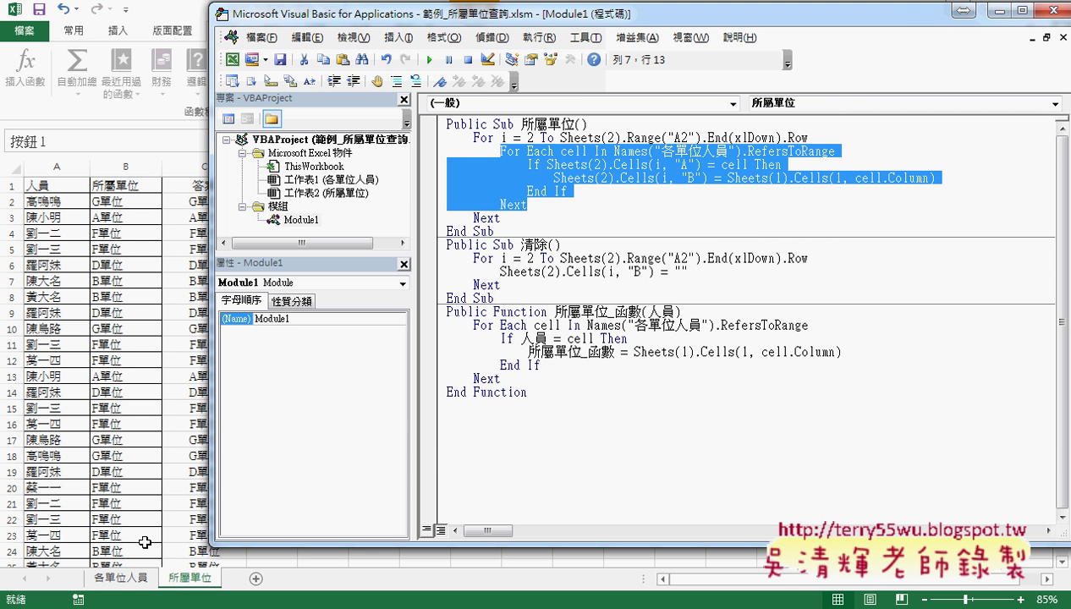
click(127, 577)
drag(40, 207, 431, 320)
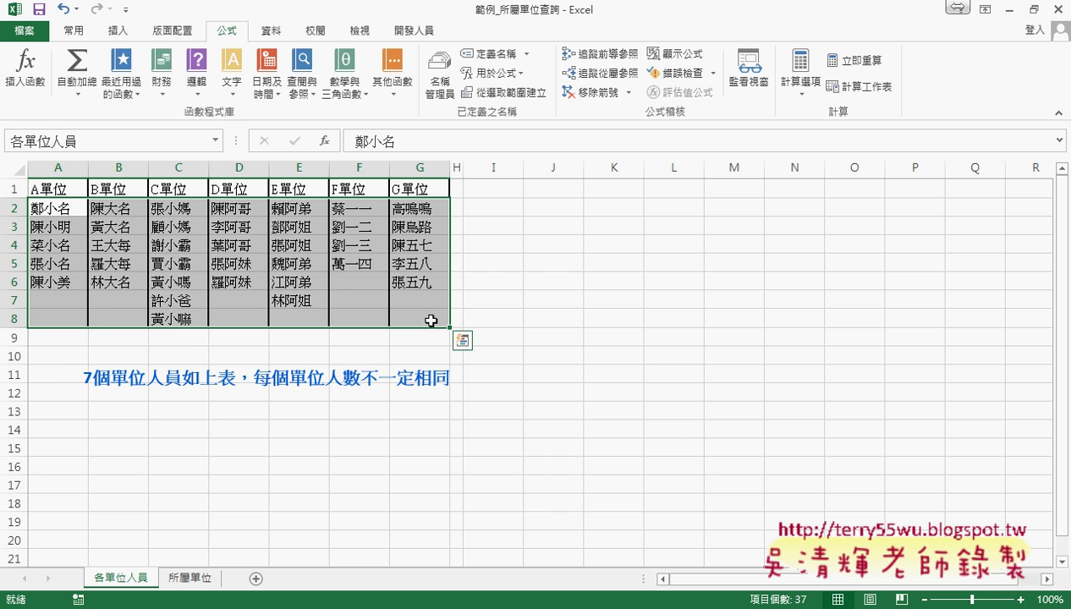
click(192, 578)
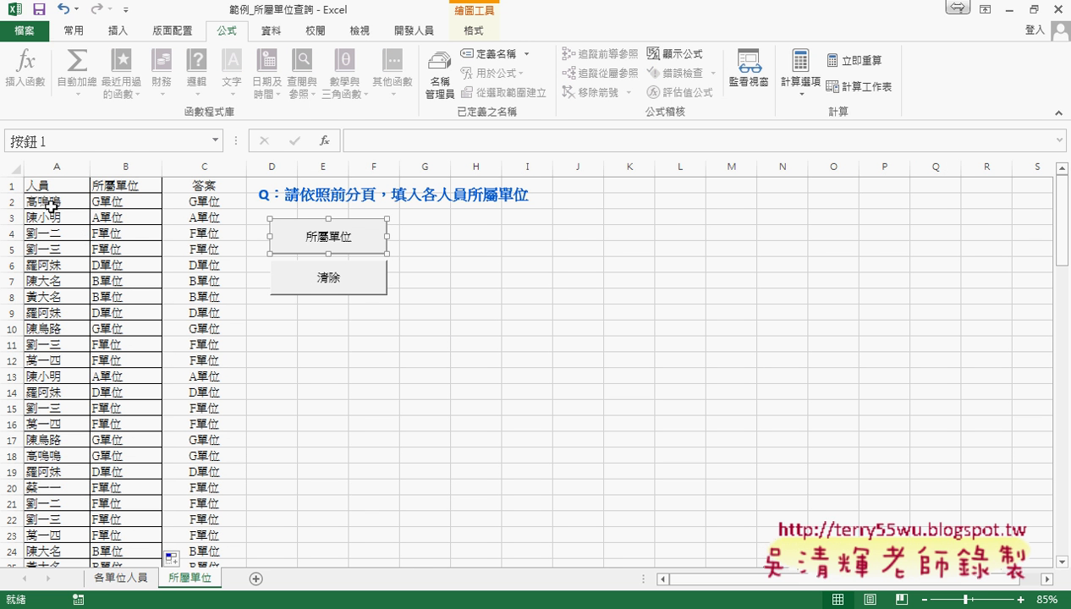
right_click(323, 239)
click(414, 381)
click(548, 252)
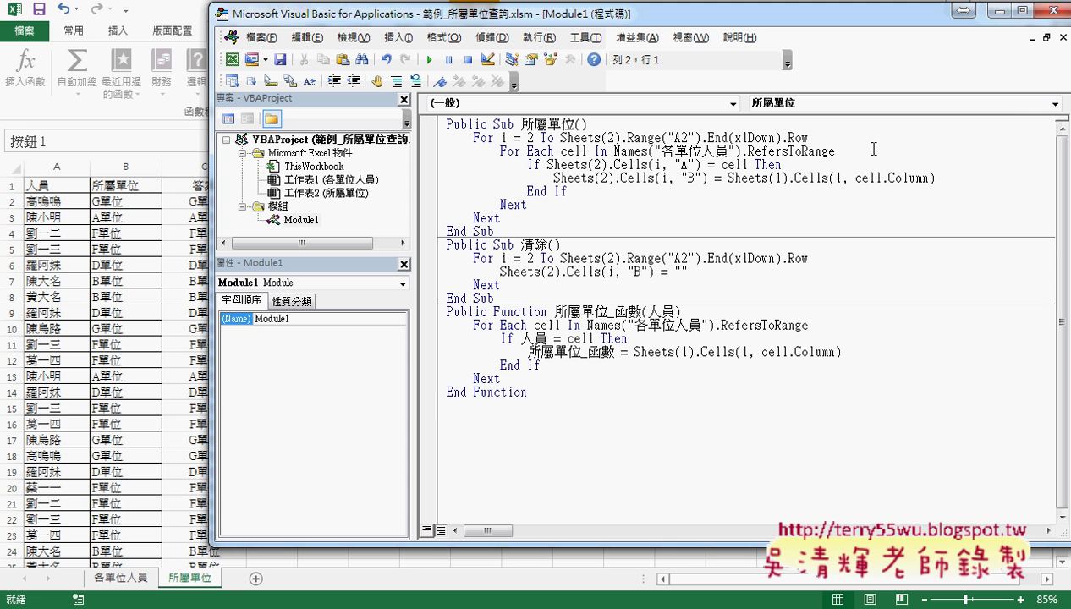
mouse_move(873, 149)
mouse_down()
mouse_move(581, 153)
mouse_move(700, 165)
mouse_up()
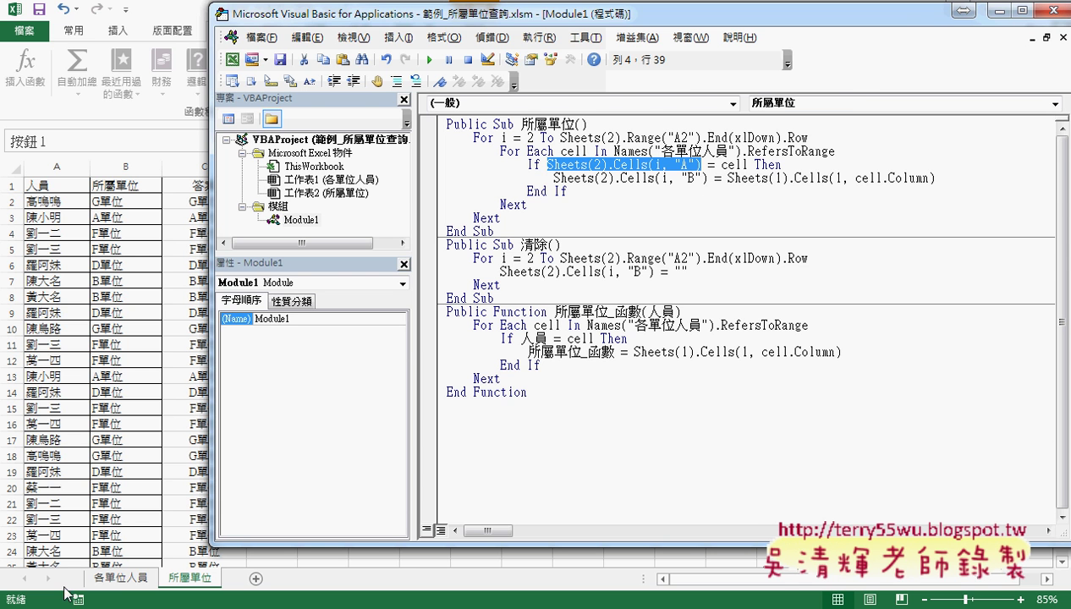
click(126, 579)
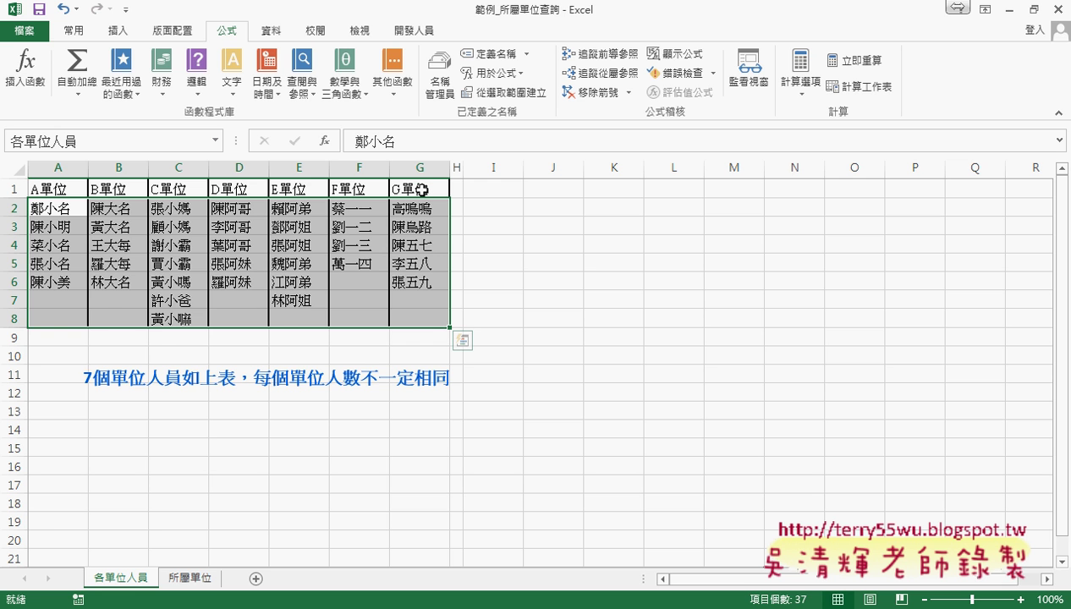
click(184, 579)
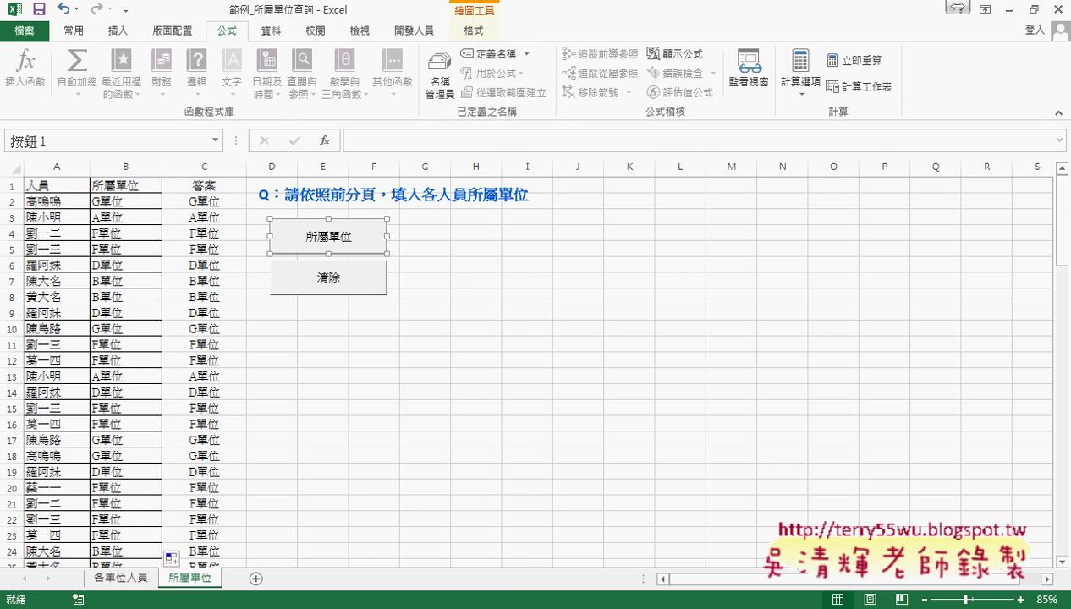
click(430, 521)
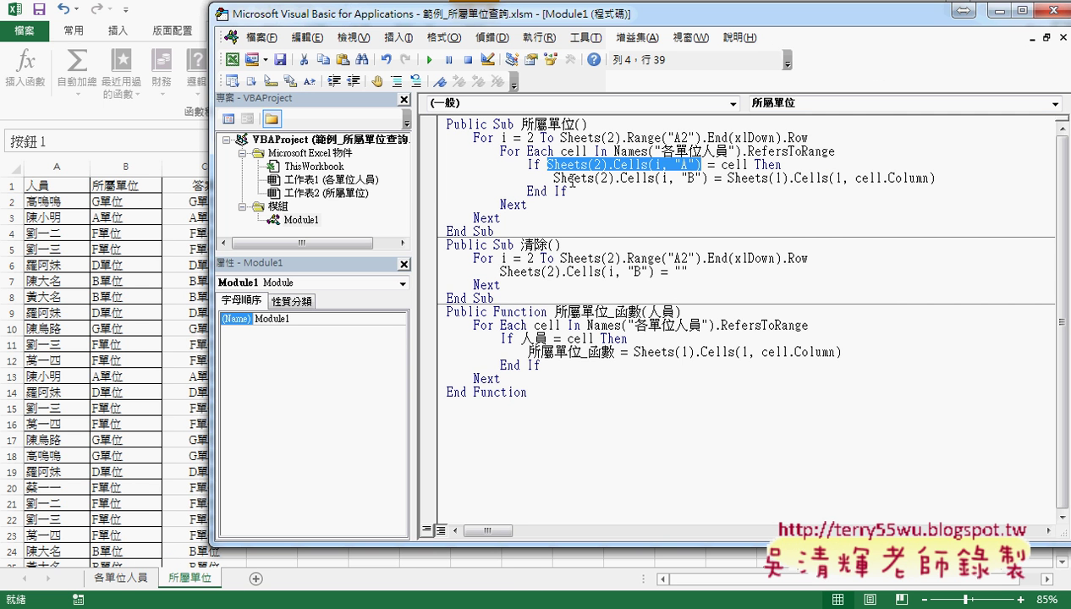
drag(553, 179, 708, 179)
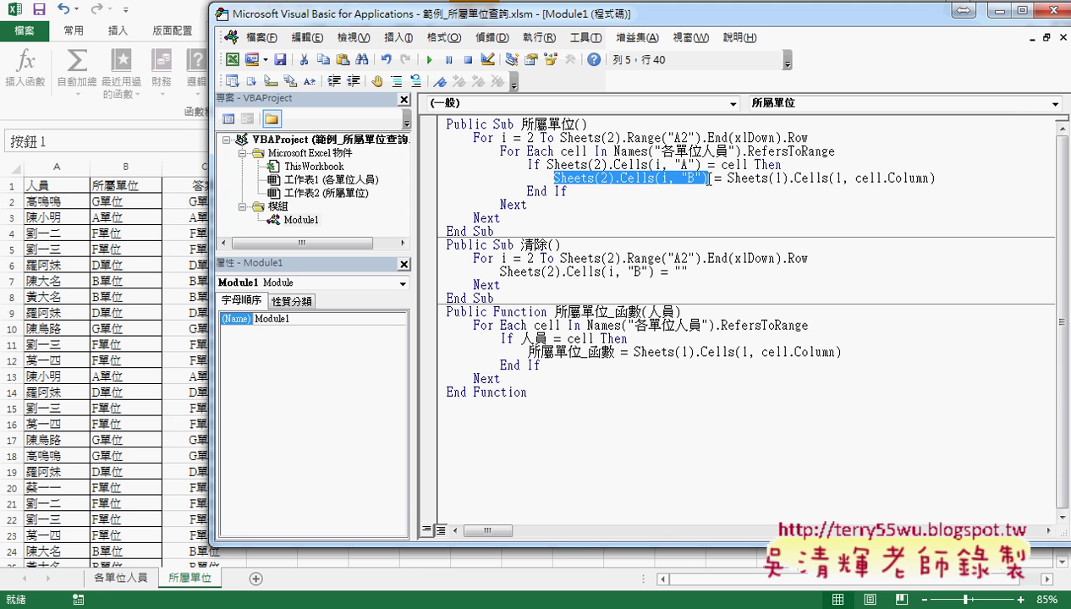
mouse_move(705, 180)
mouse_down()
mouse_move(659, 194)
mouse_move(705, 189)
mouse_up()
drag(125, 196, 128, 210)
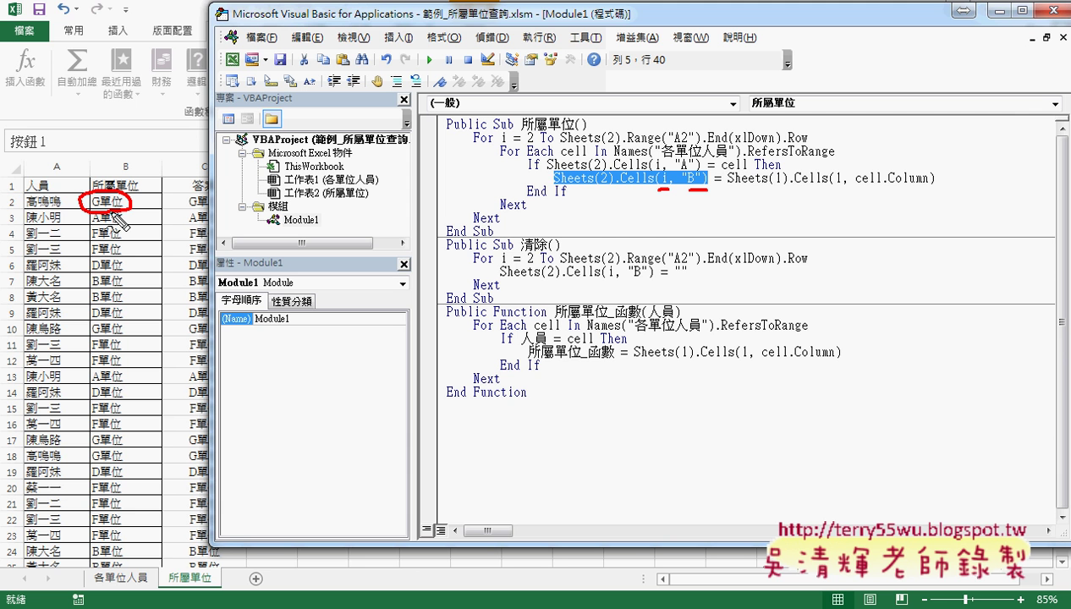
drag(730, 188, 789, 186)
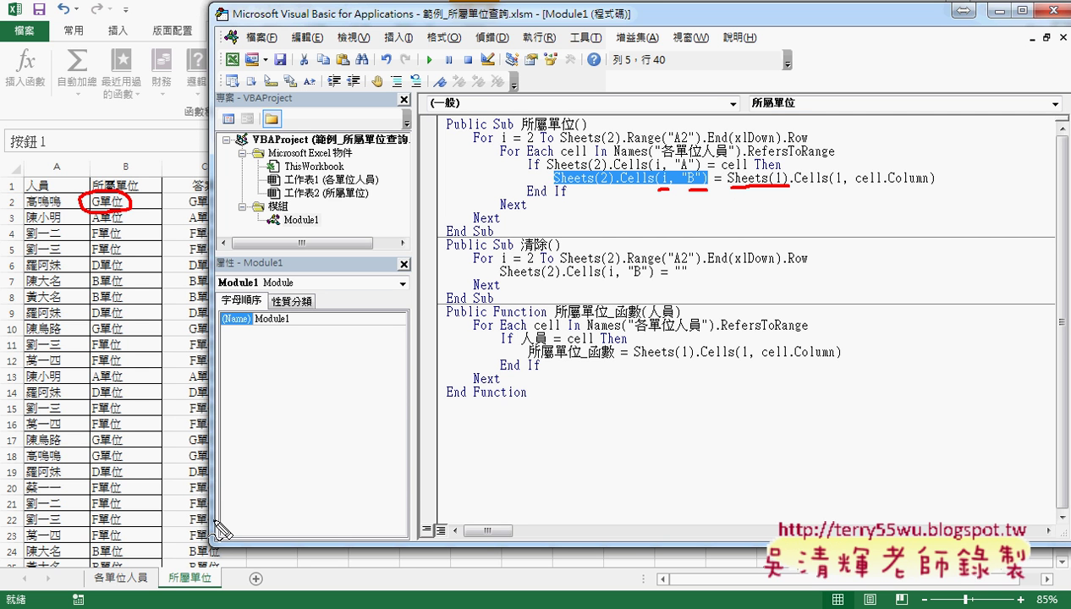
drag(136, 560, 142, 582)
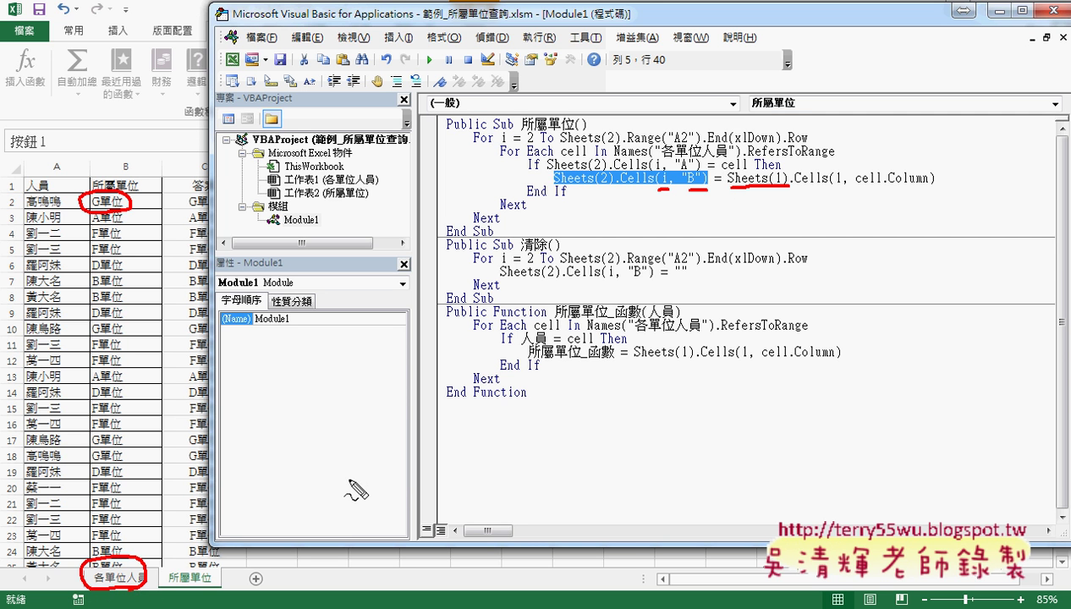
drag(795, 188, 839, 188)
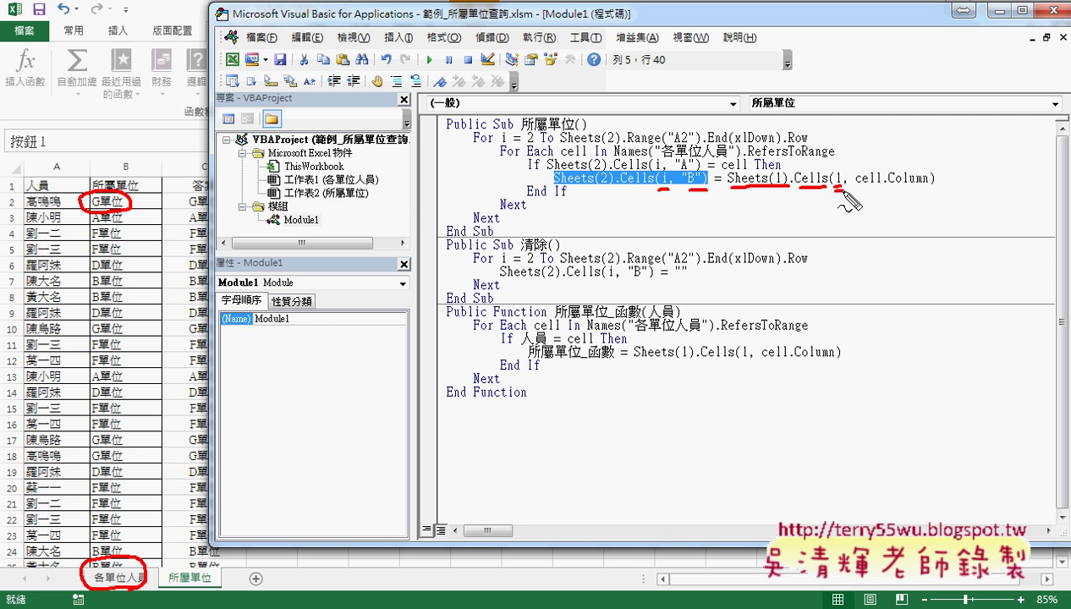
drag(857, 188, 880, 187)
drag(561, 156, 579, 156)
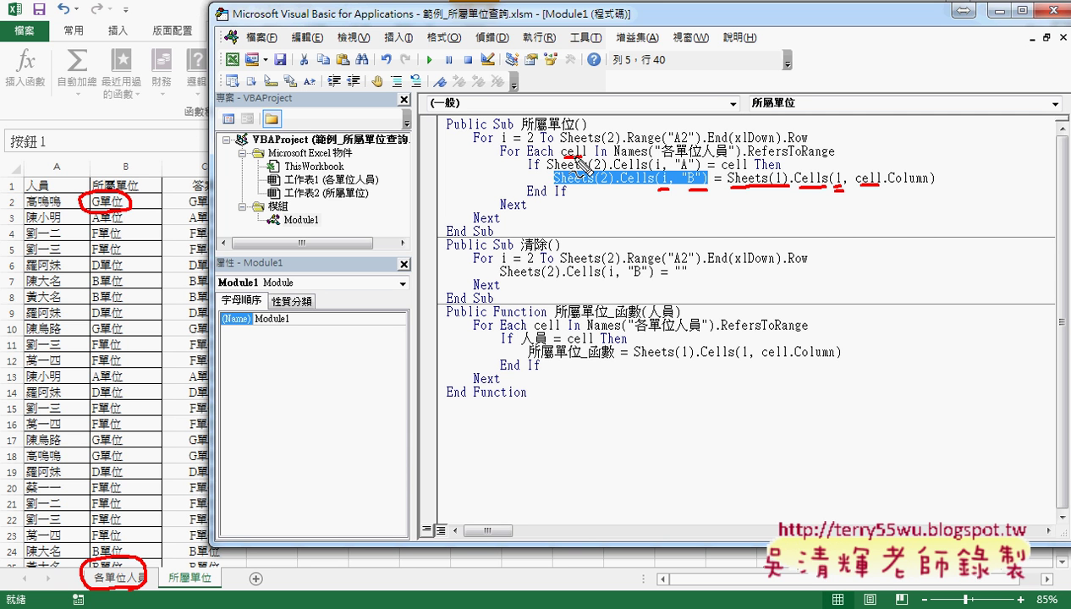
drag(683, 134, 575, 152)
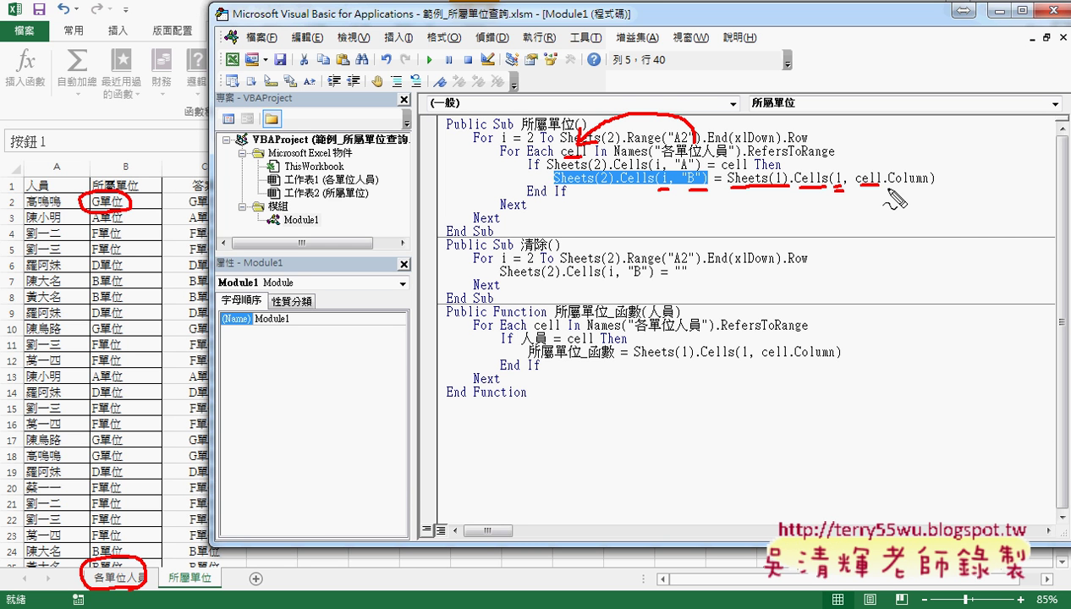
drag(887, 192, 928, 196)
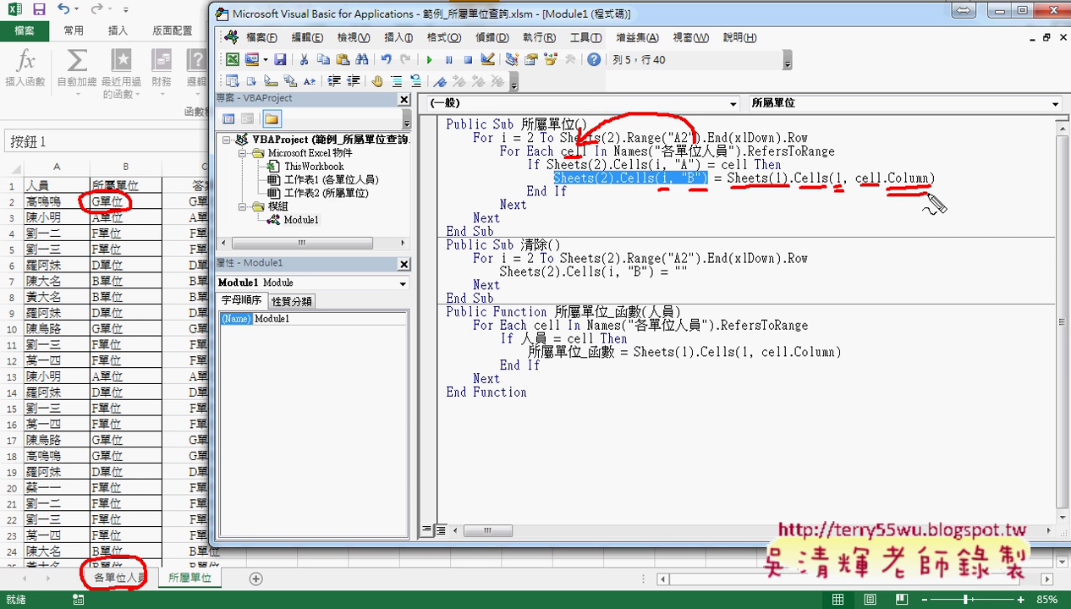
drag(905, 139, 939, 133)
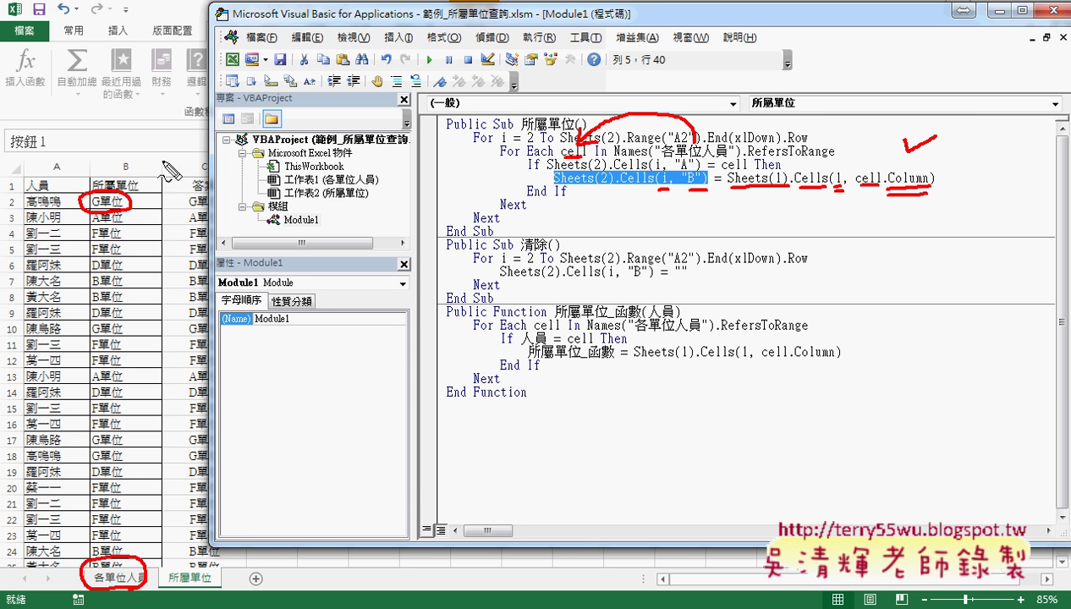
- Run 清除, then 所屬單位, then 清除 again, leaving column B empty
key(Escape)
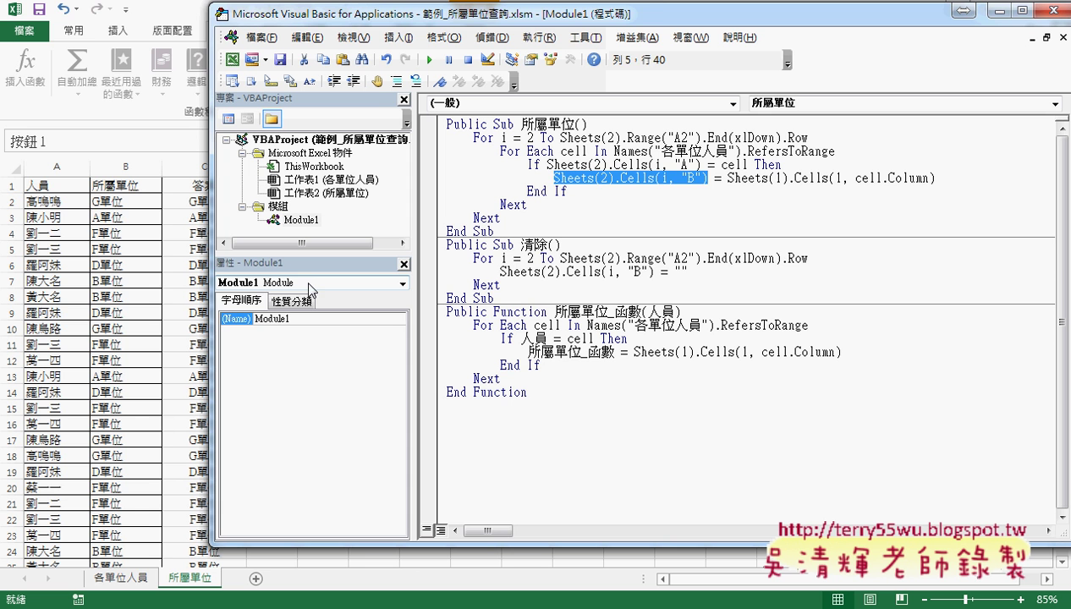
click(629, 258)
click(430, 60)
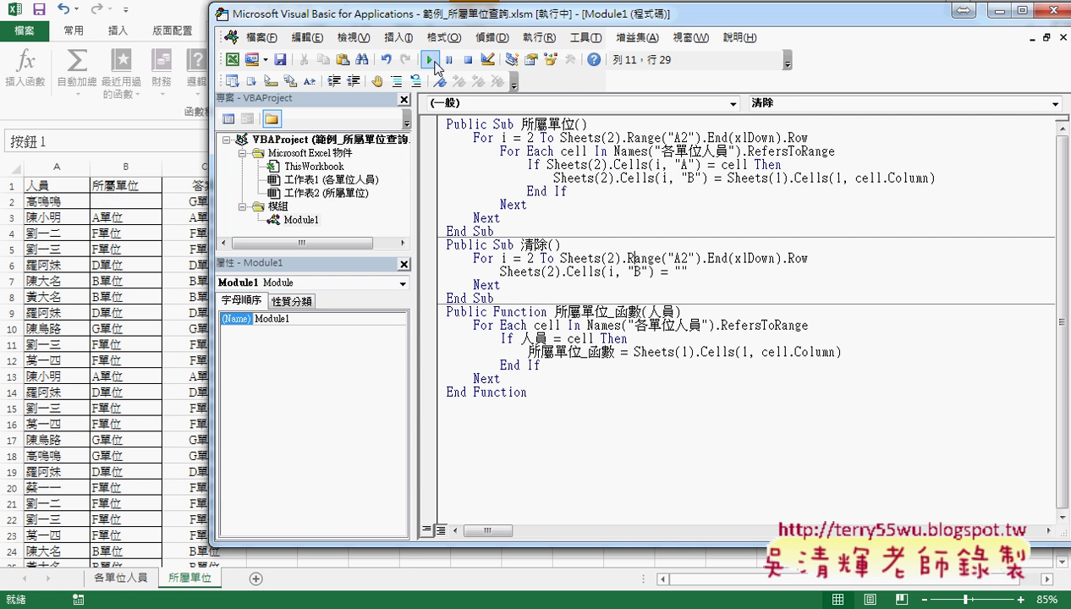
click(586, 137)
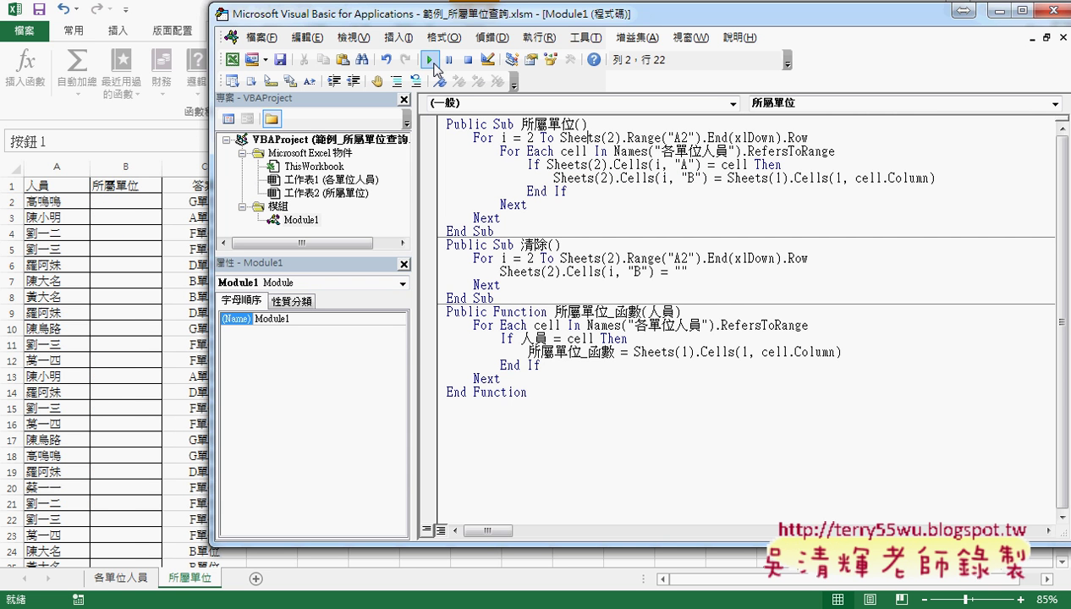
click(430, 60)
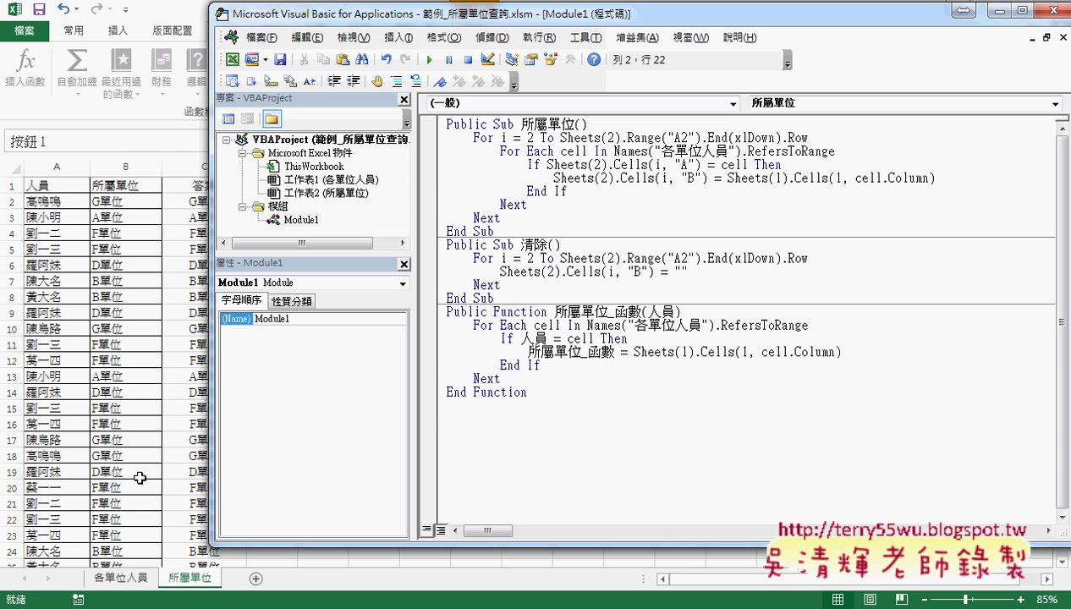
click(572, 273)
drag(728, 178, 934, 178)
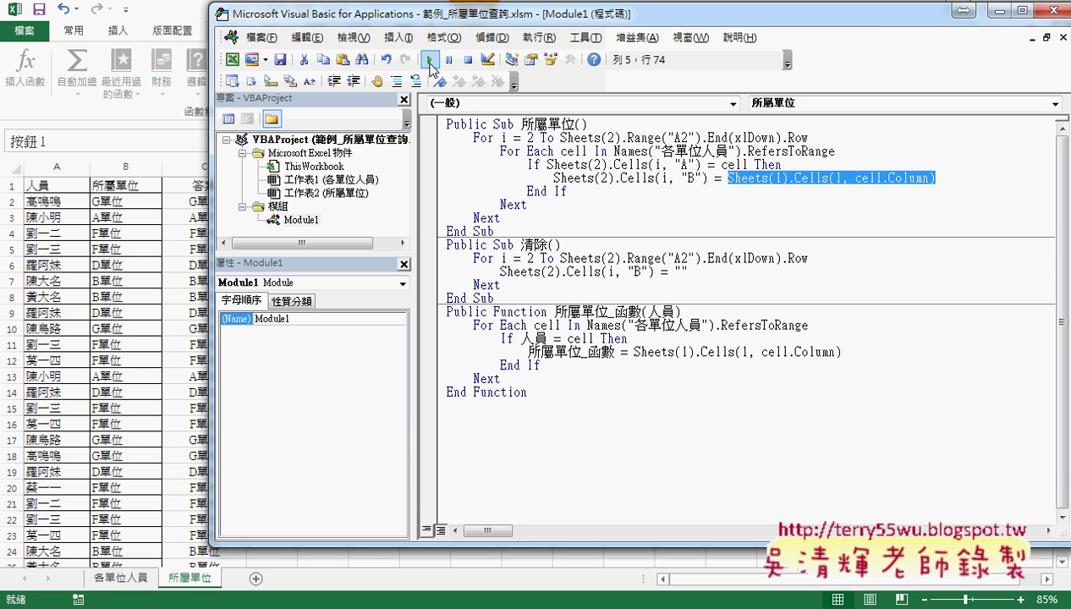
click(558, 269)
click(429, 60)
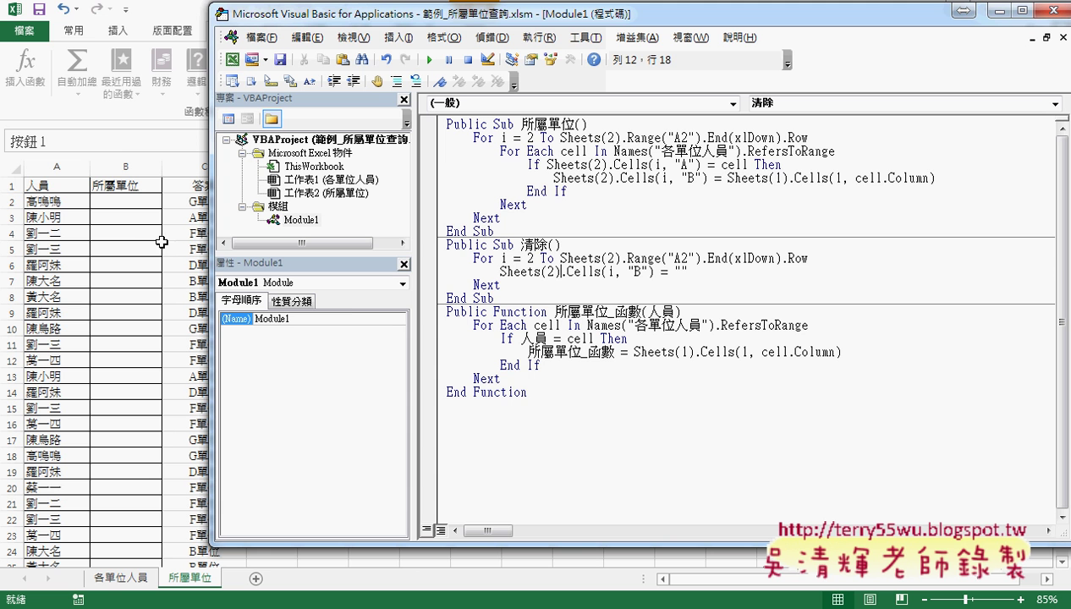
drag(432, 151, 430, 208)
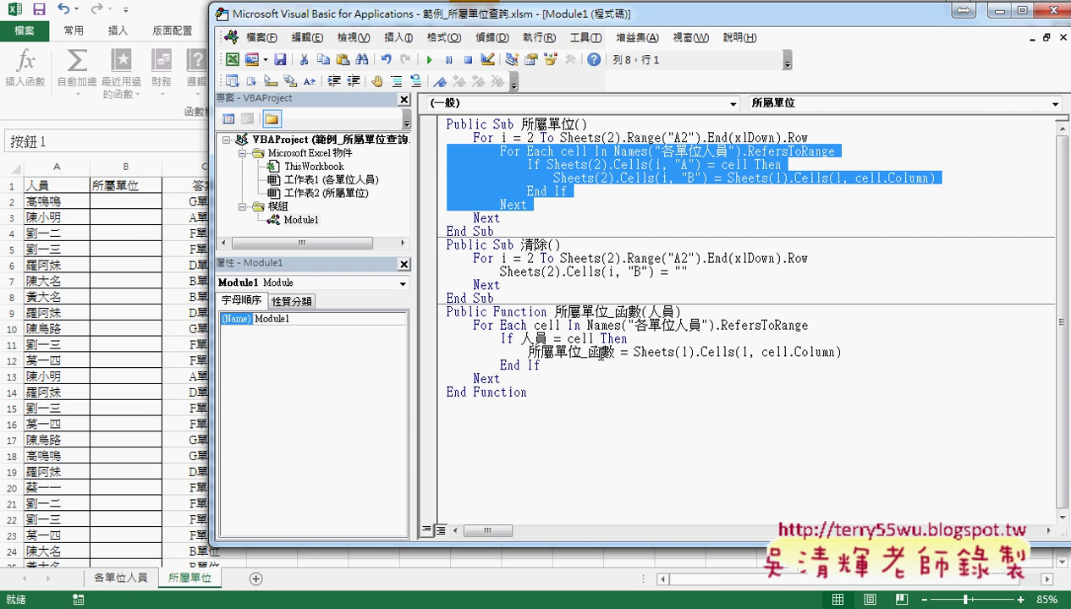
drag(648, 312, 675, 311)
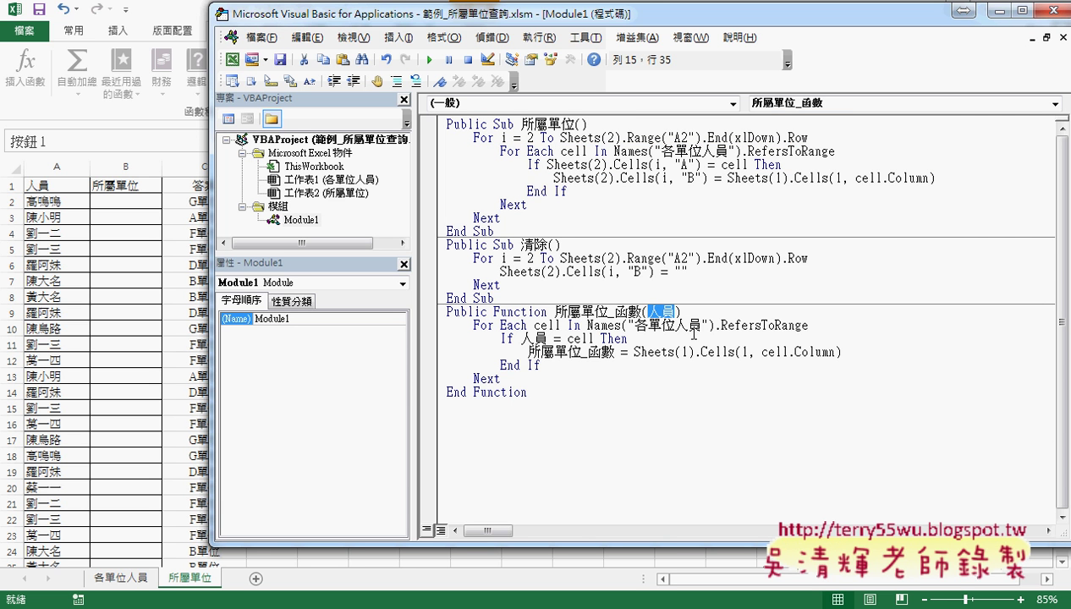
mouse_move(809, 325)
mouse_down()
mouse_move(560, 325)
mouse_move(569, 338)
mouse_move(521, 339)
mouse_up()
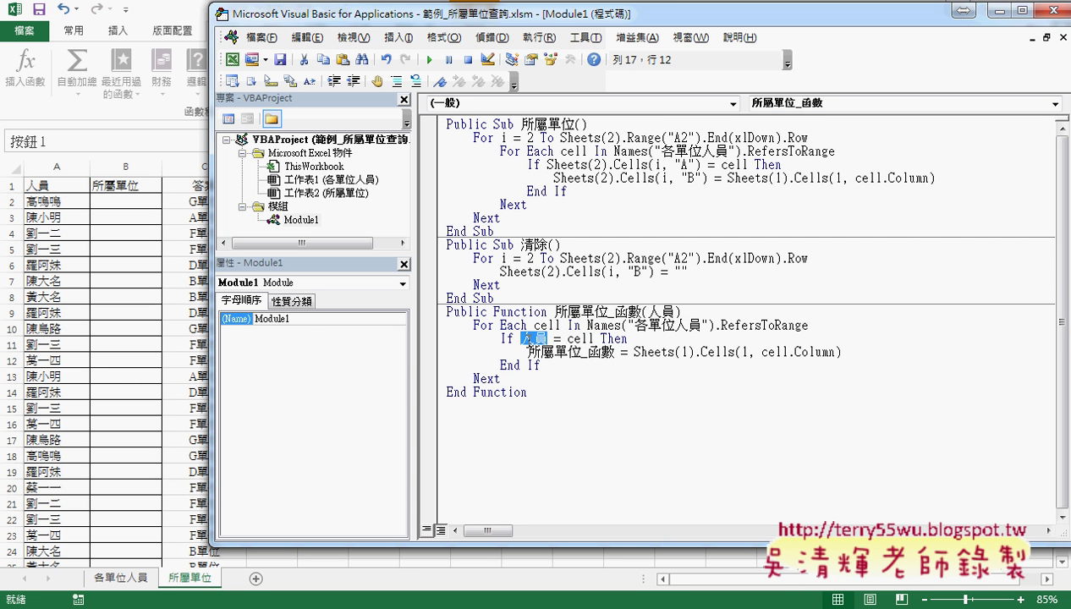
drag(634, 351, 842, 352)
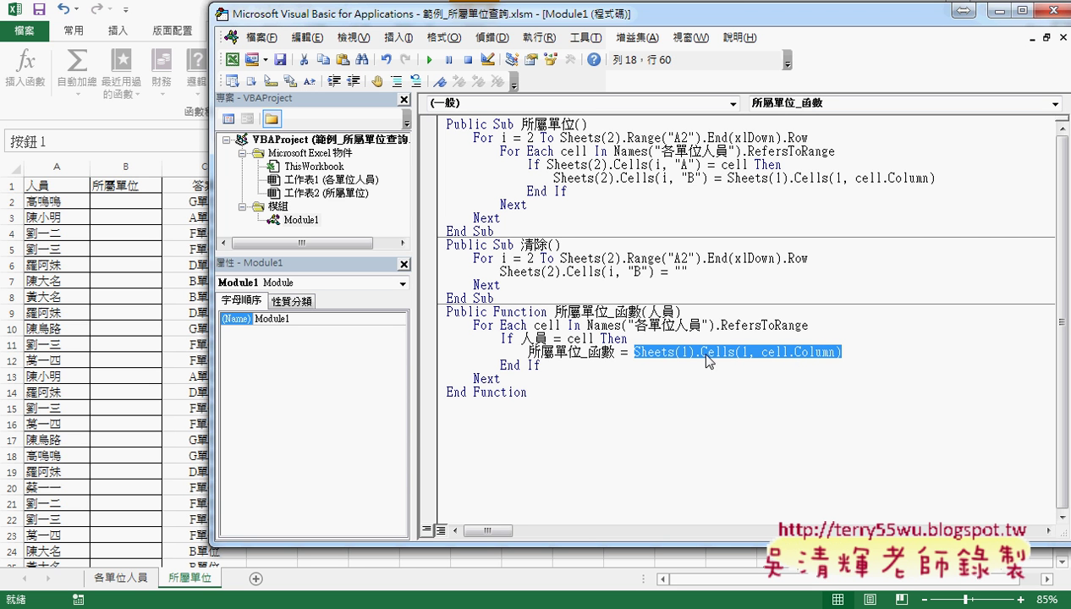
drag(624, 352, 530, 352)
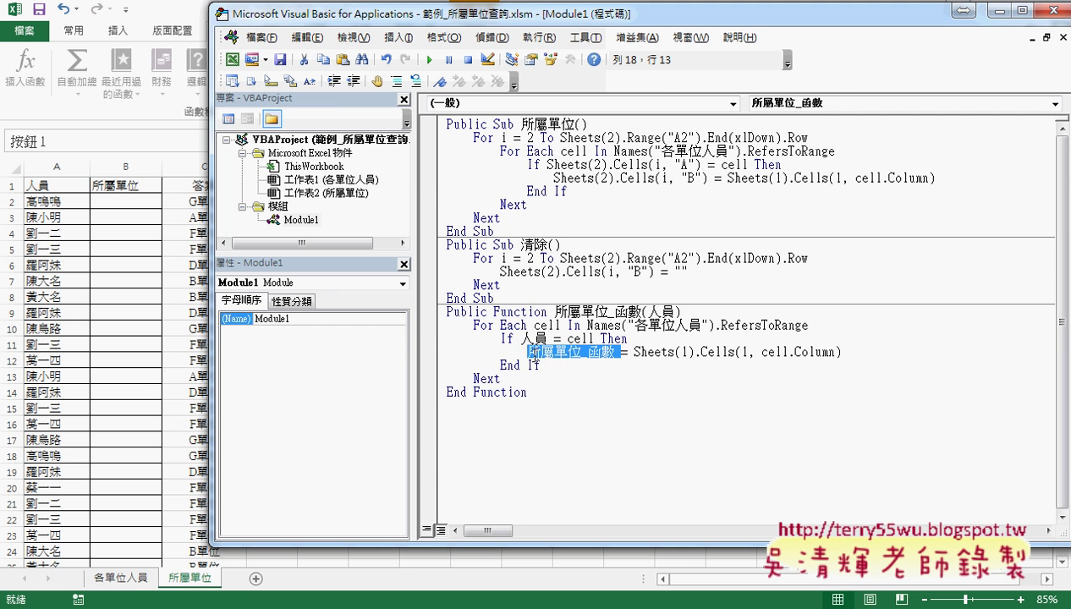
click(126, 207)
- Insert =所屬單位_函數(A2) into B2 and fill it down the name list
click(327, 145)
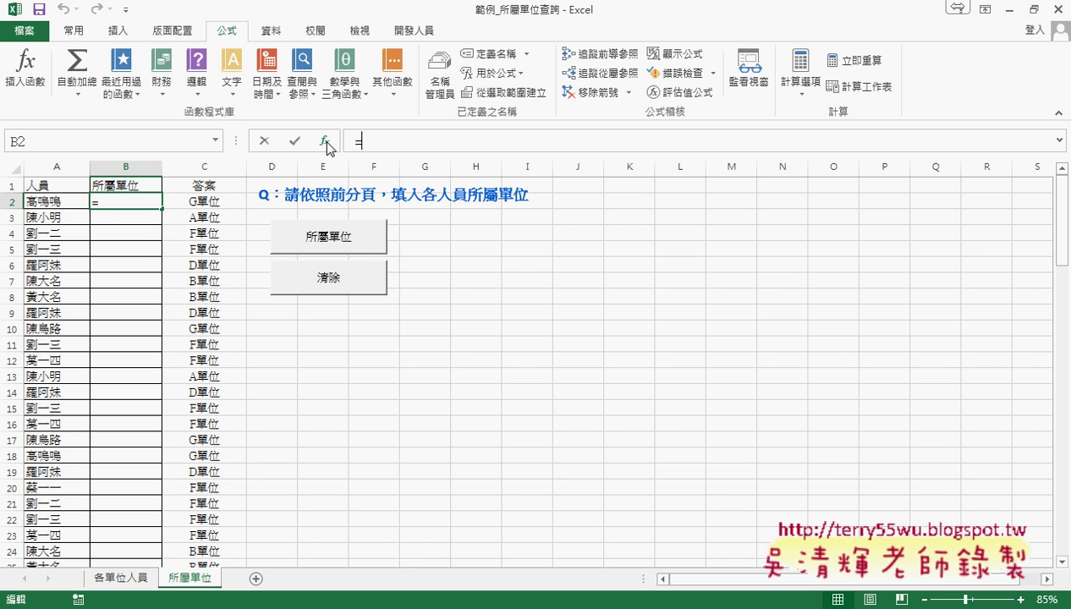
click(825, 442)
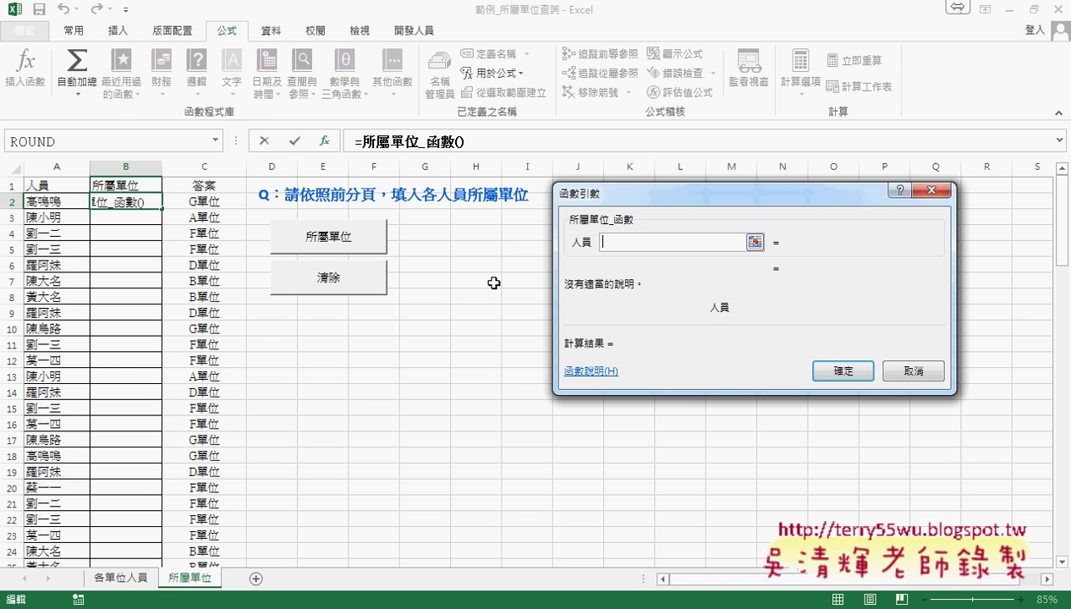
click(52, 203)
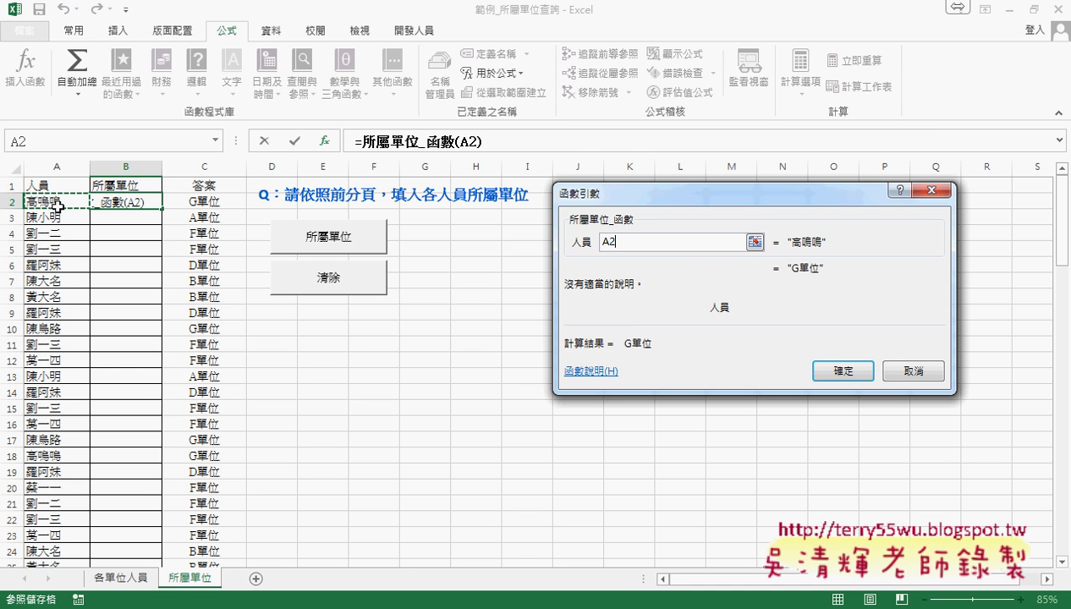
click(842, 378)
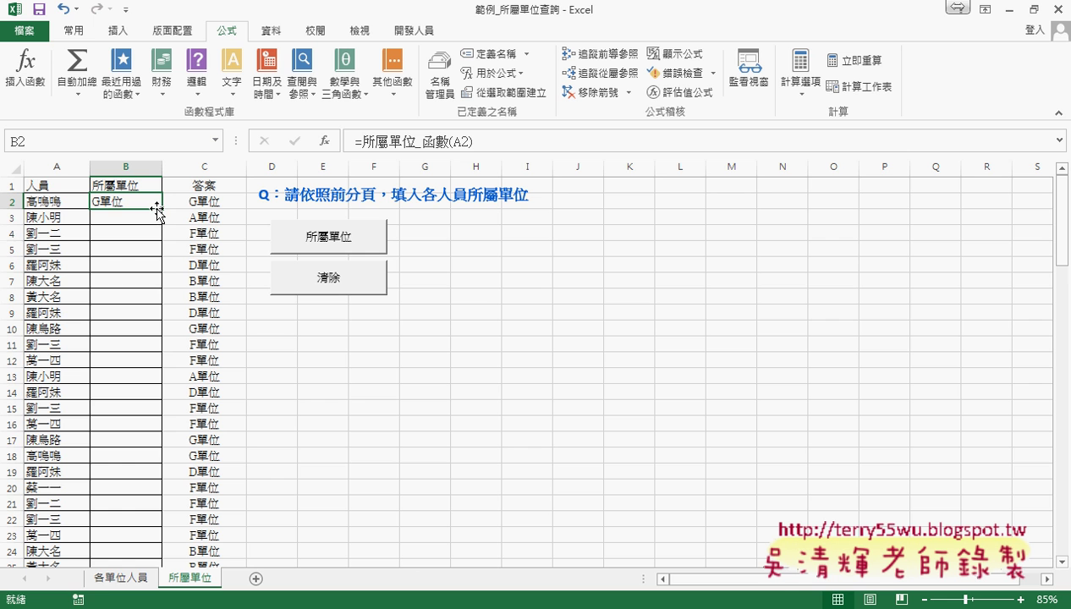
double_click(159, 208)
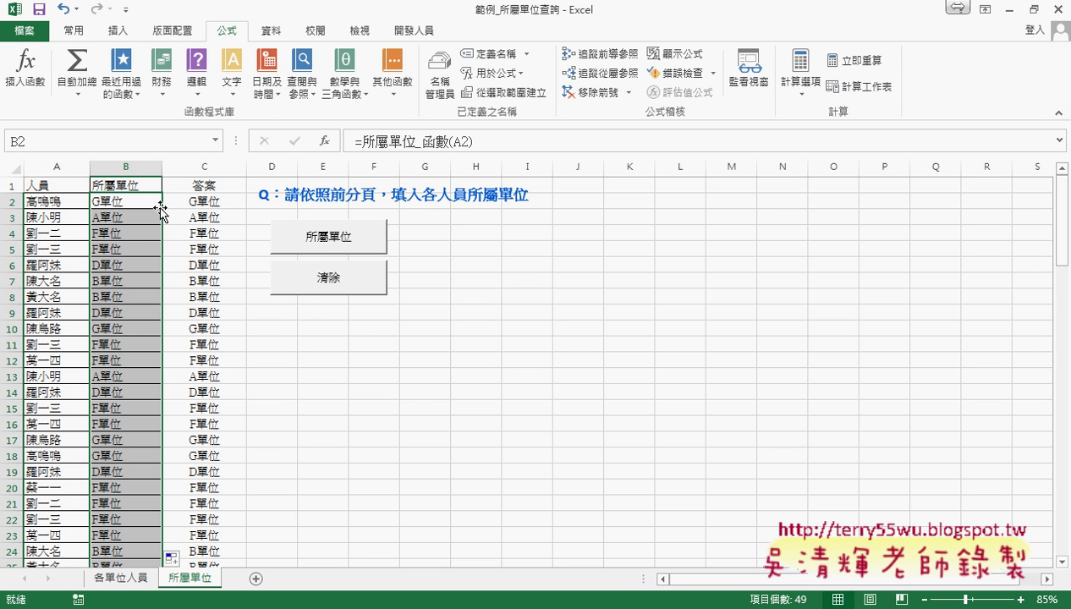
- View the button's macro loop via 指定巨集 > 編輯, then jump to the 各單位人員 range
right_click(319, 236)
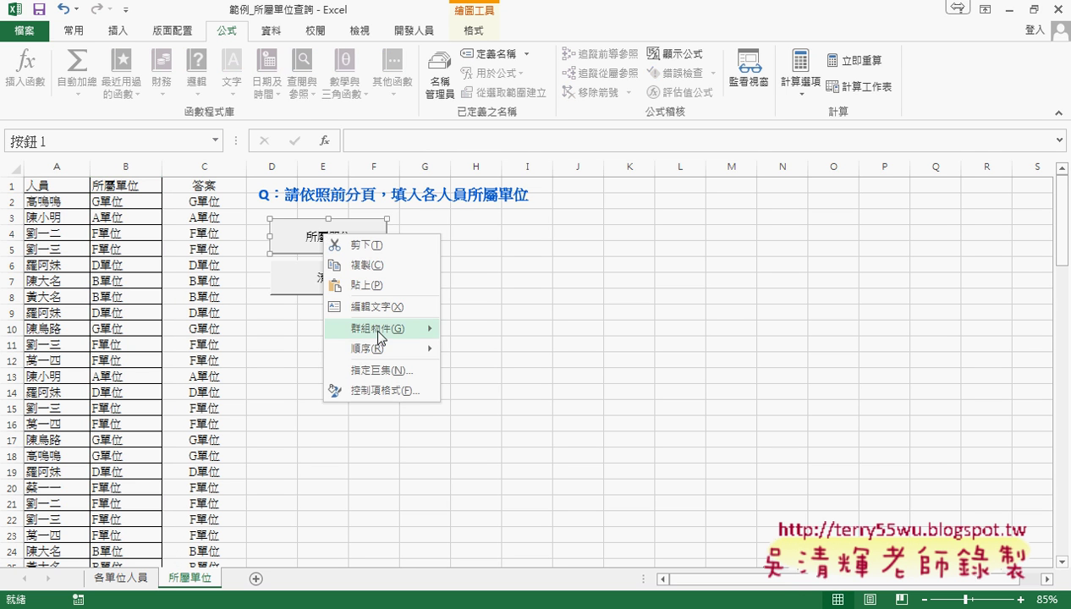
click(388, 373)
click(529, 248)
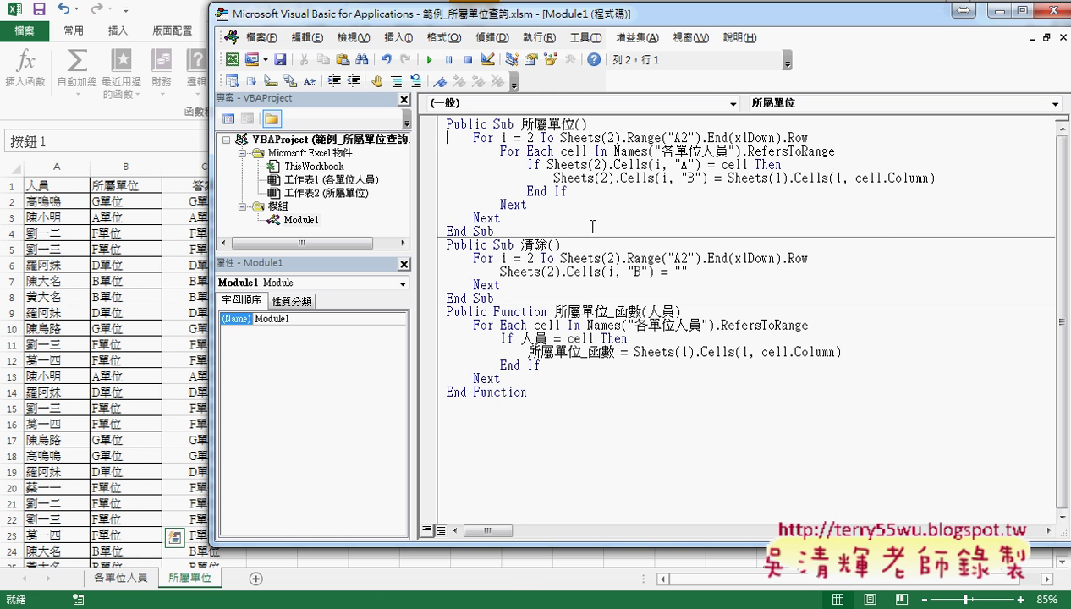
drag(499, 151, 533, 203)
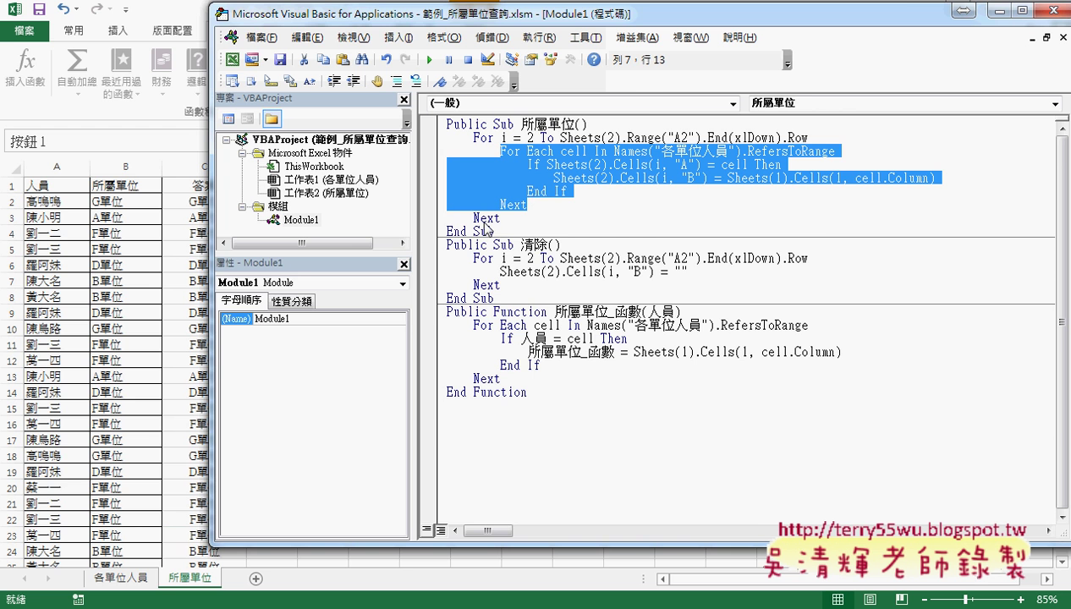
click(124, 578)
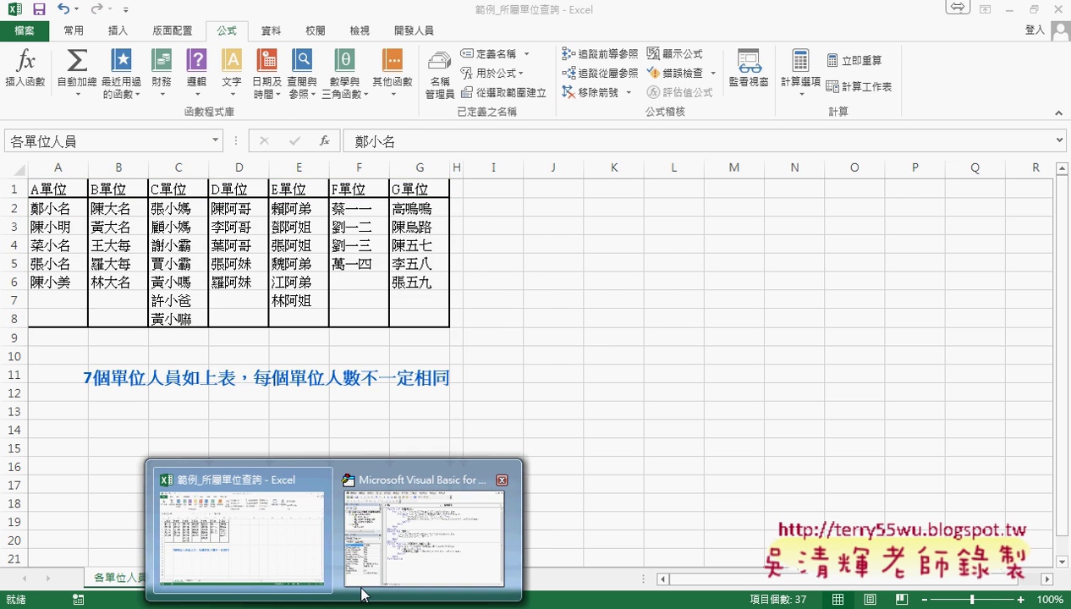
- Select A2:G8 and show Name Manager listing 各單位人員 as =各單位人員!$A$2:$G$8
click(412, 531)
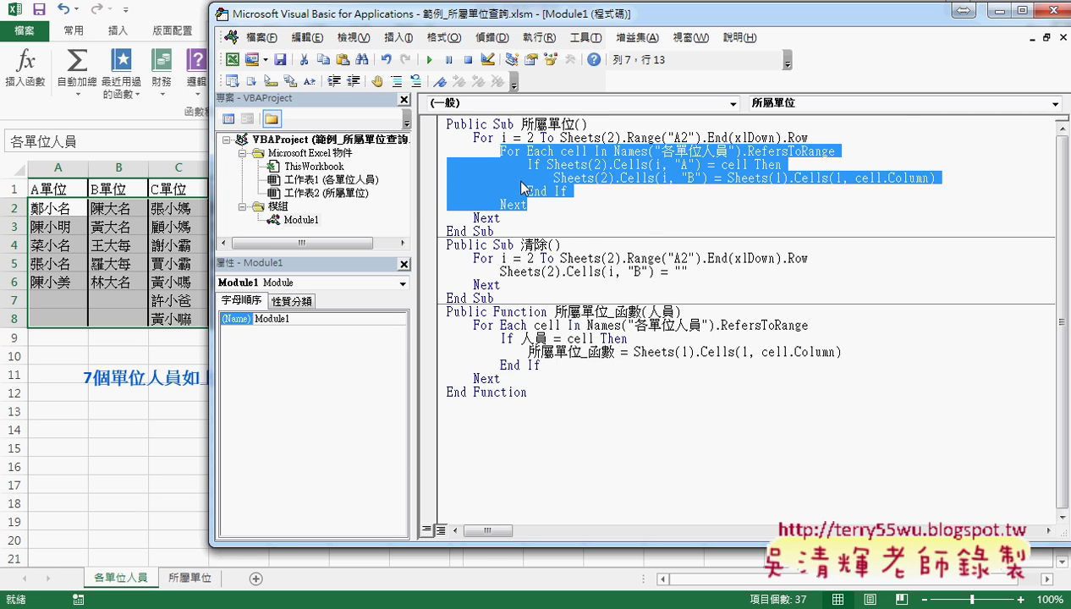
drag(415, 213, 383, 215)
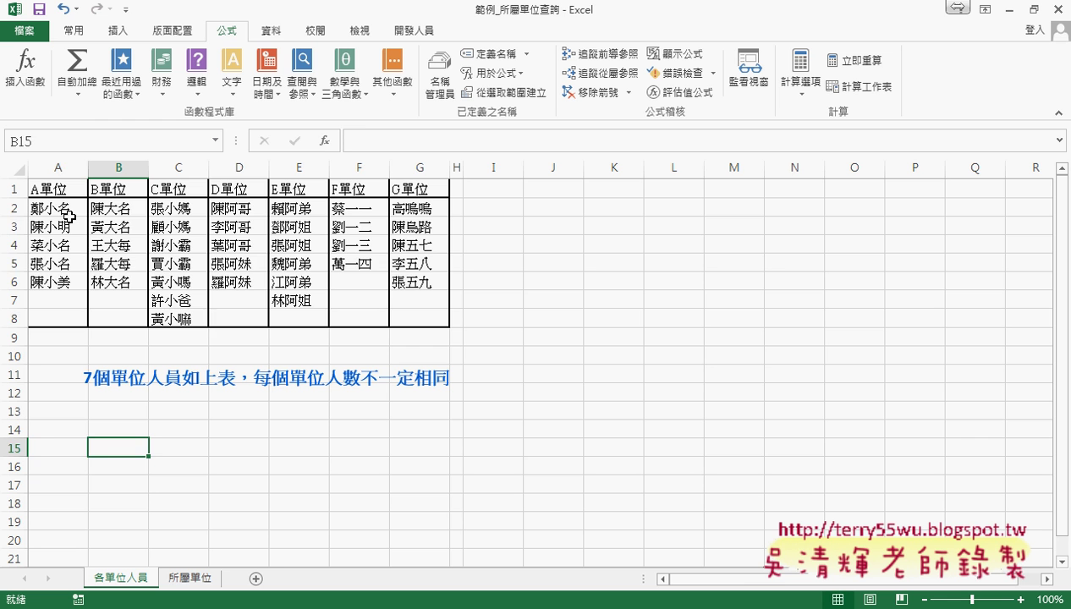
drag(61, 209, 438, 322)
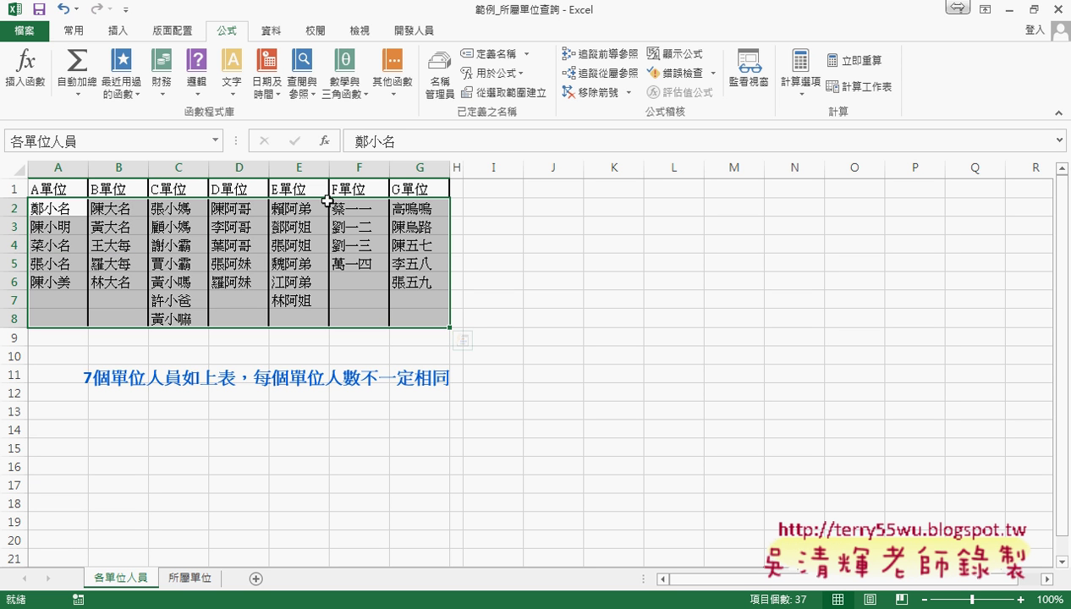
click(436, 80)
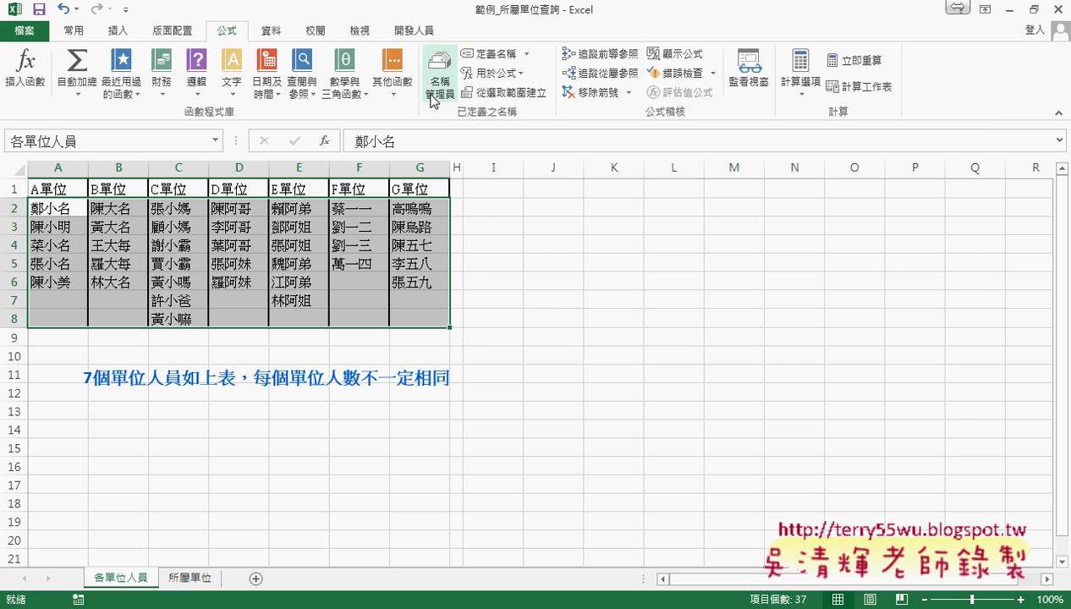
drag(594, 120, 538, 119)
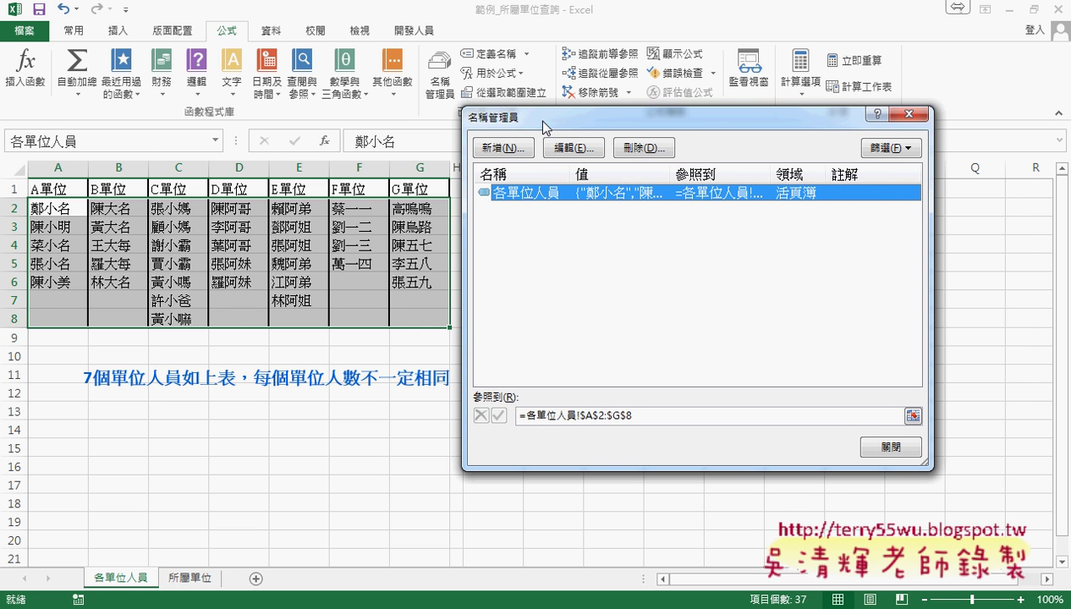